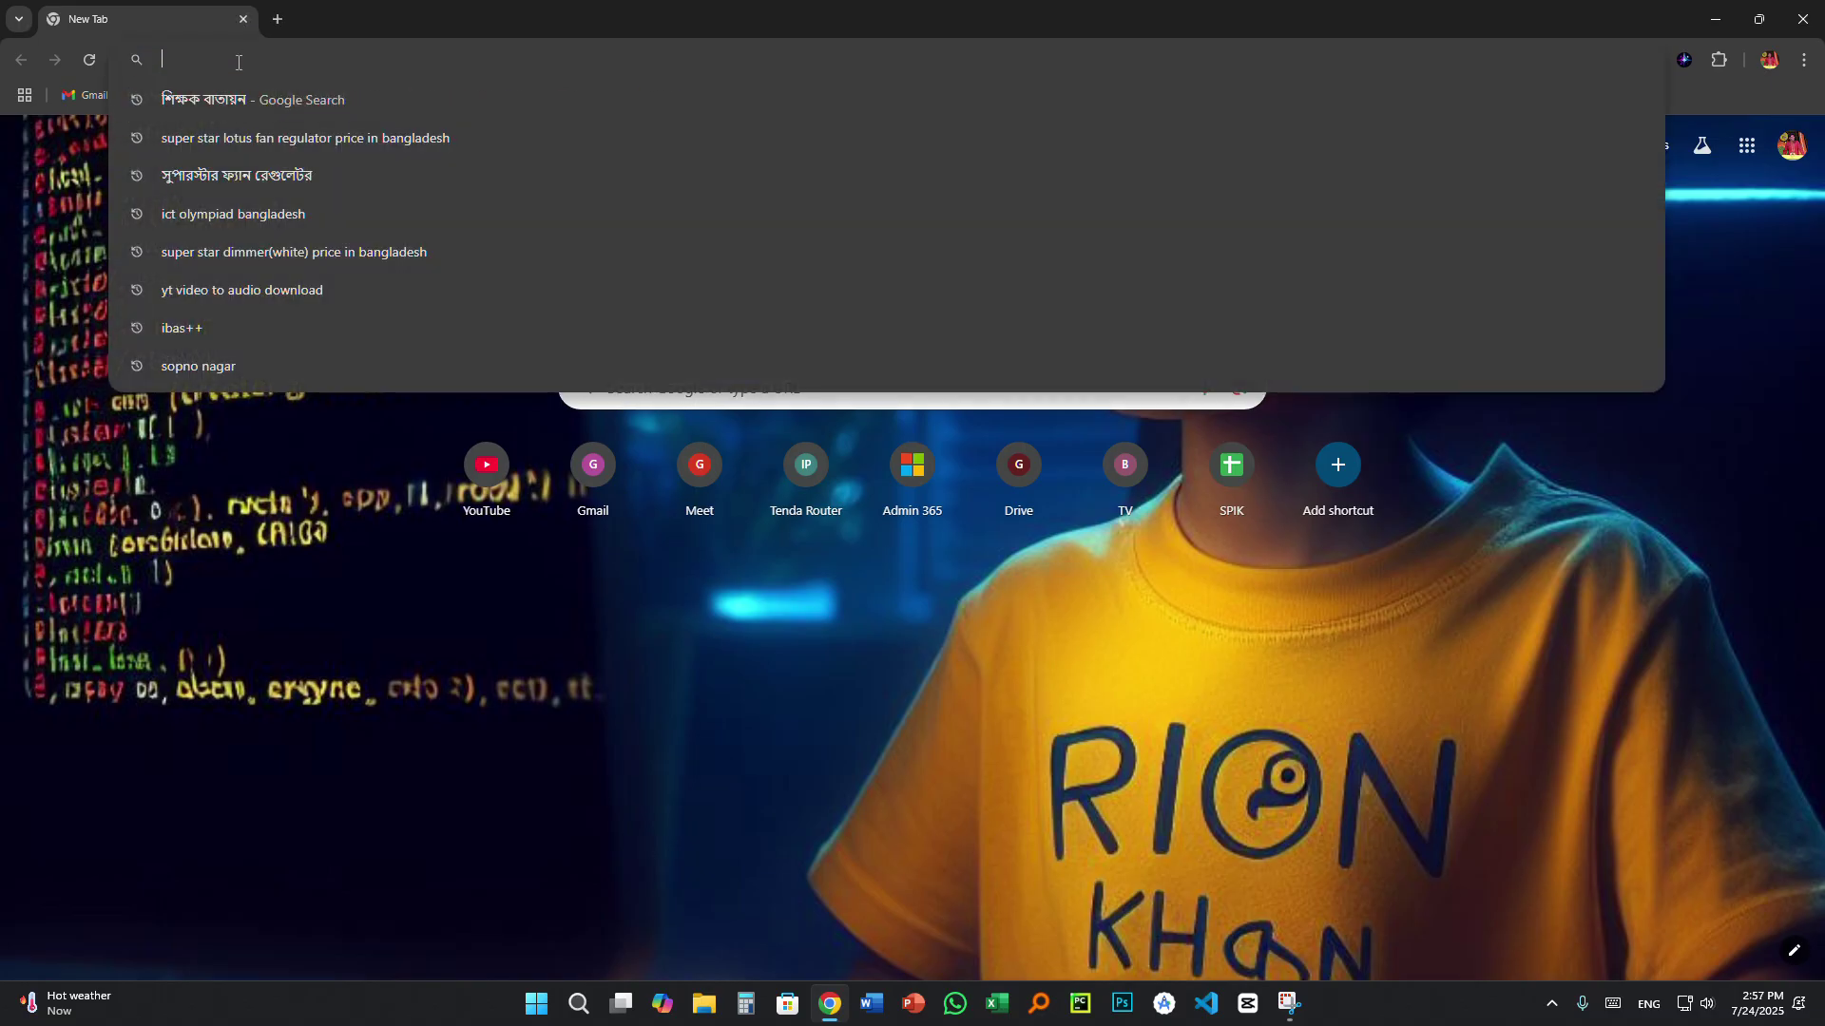
# - Open the python.org website in the browser
pyautogui.write('py')
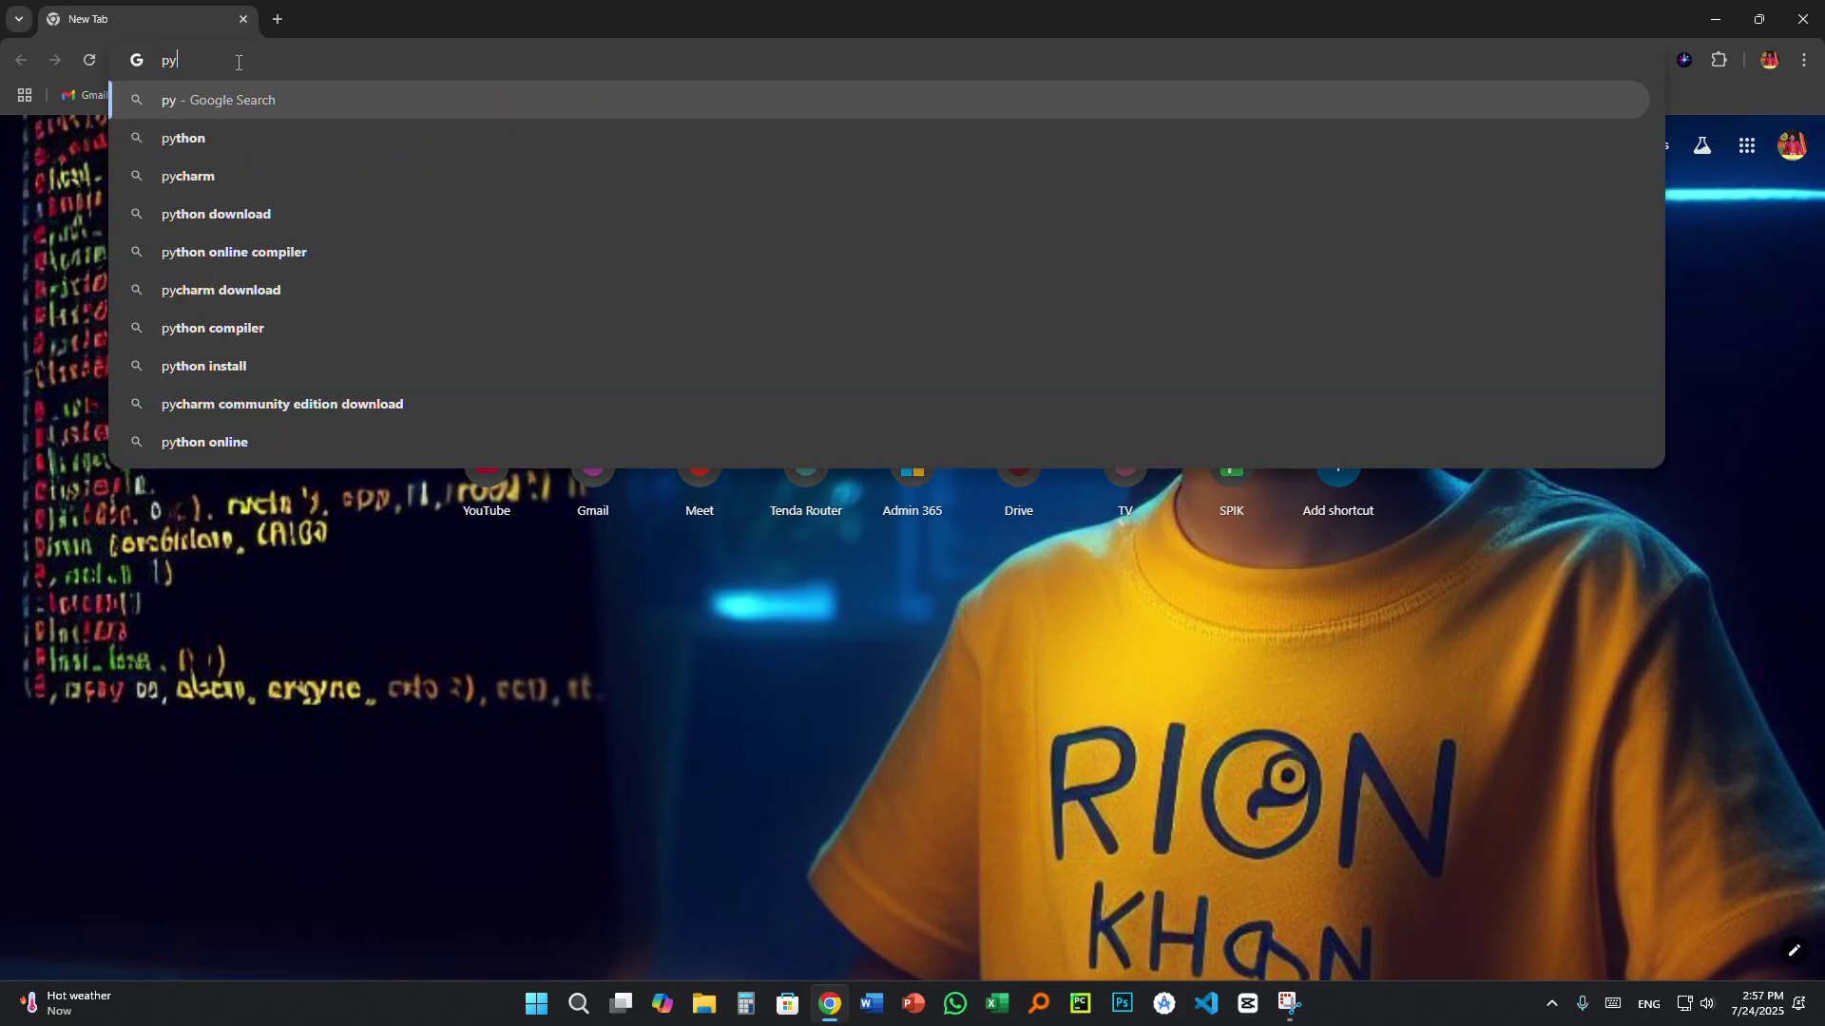
pyautogui.write('thon.org')
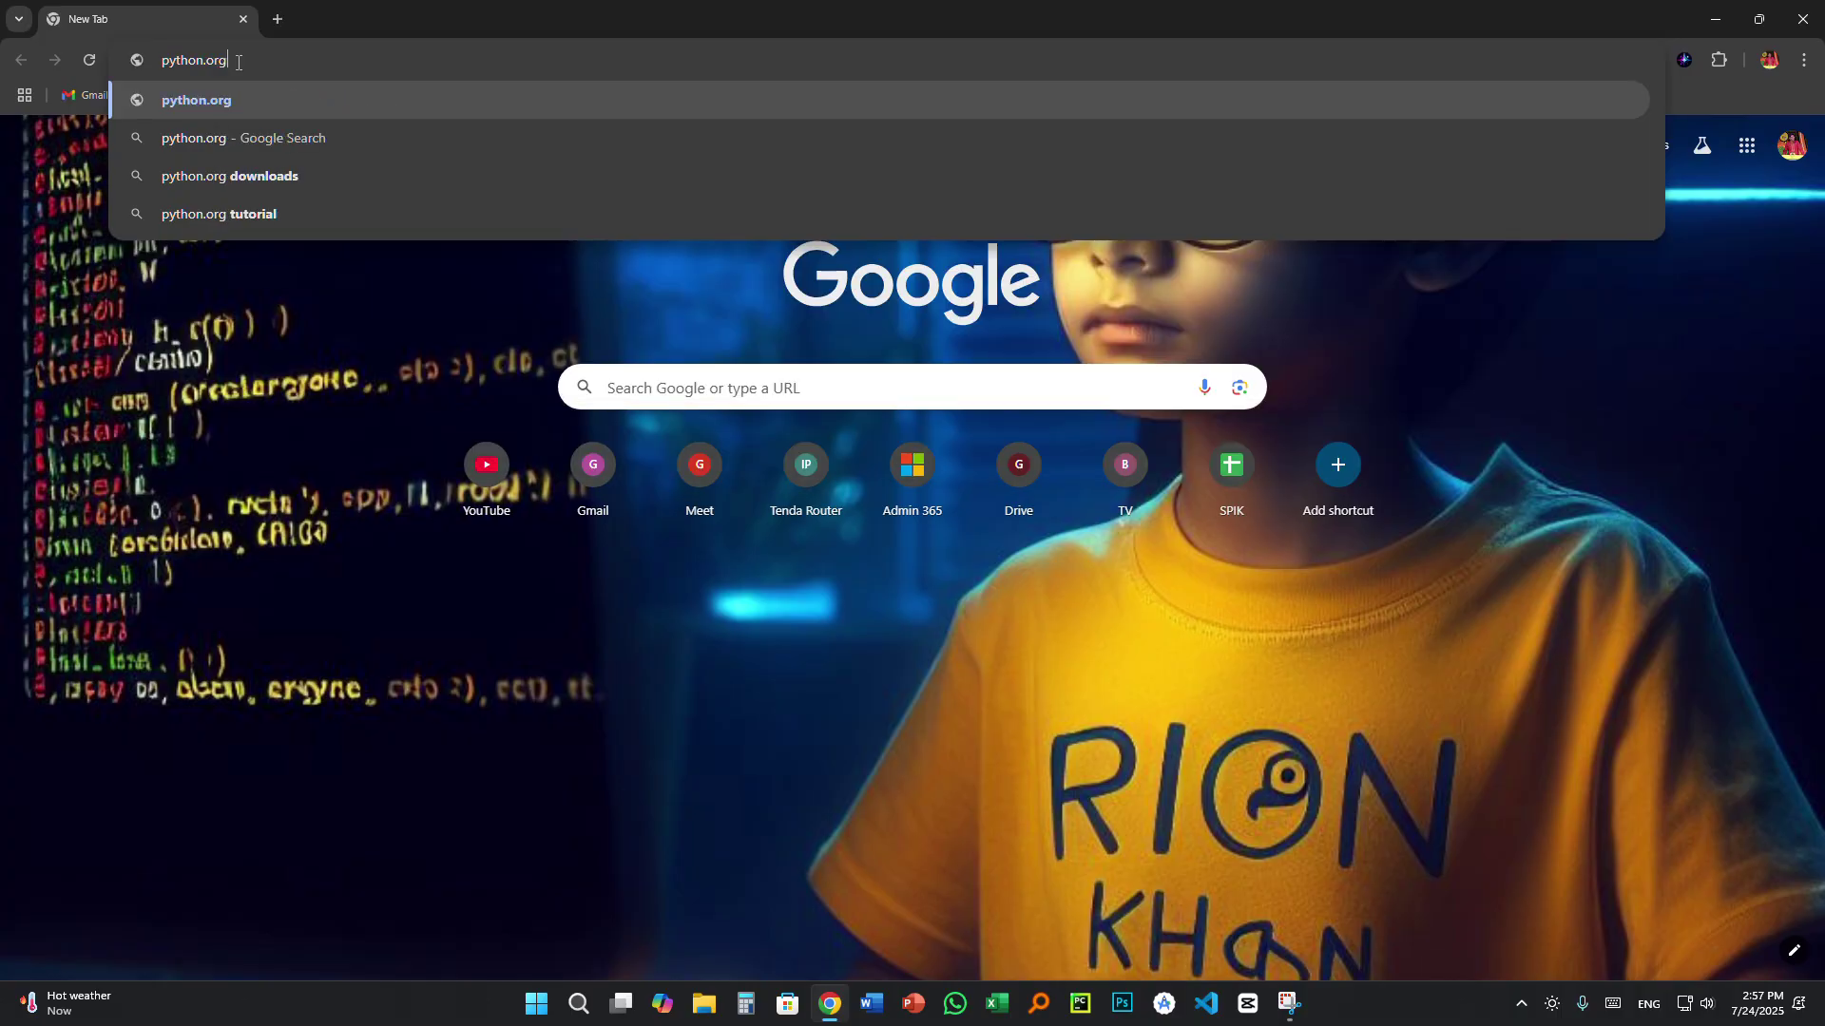
pyautogui.press('Return')
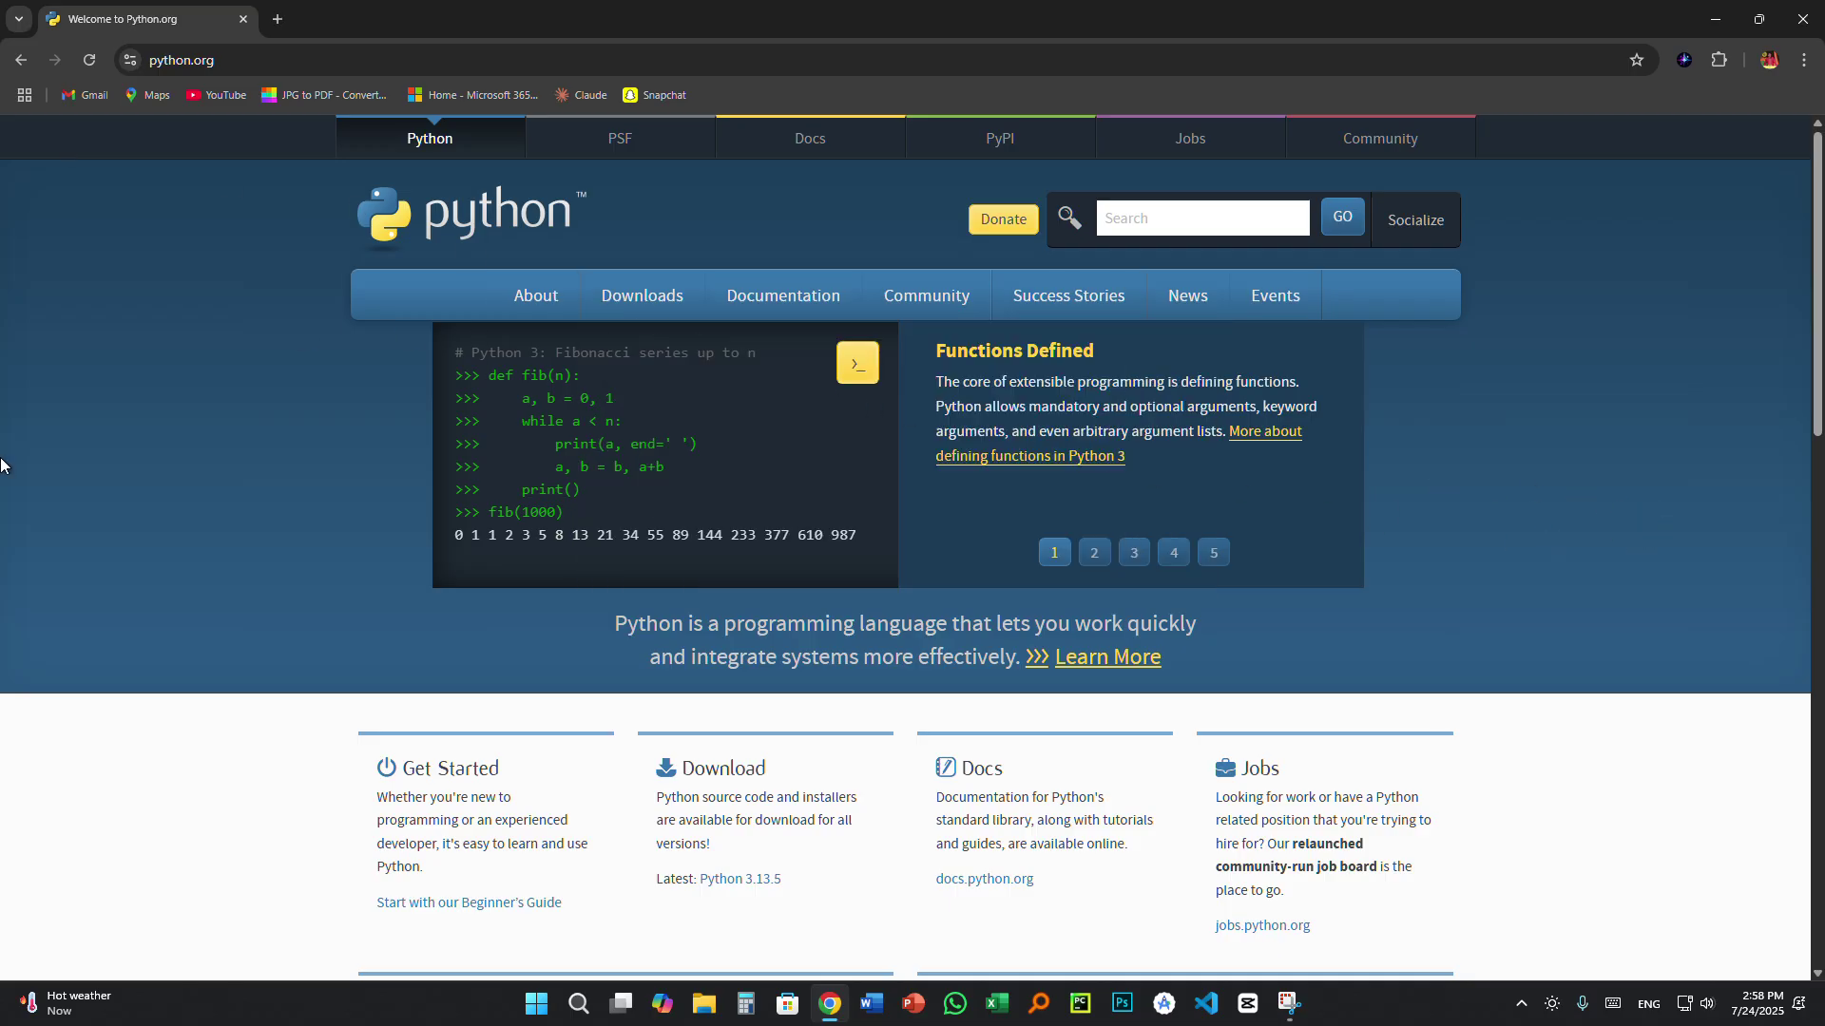
# - Browse the Python home page and open the release page of the latest version, Python 3.13.5
pyautogui.scroll(-6, 1661, 589)
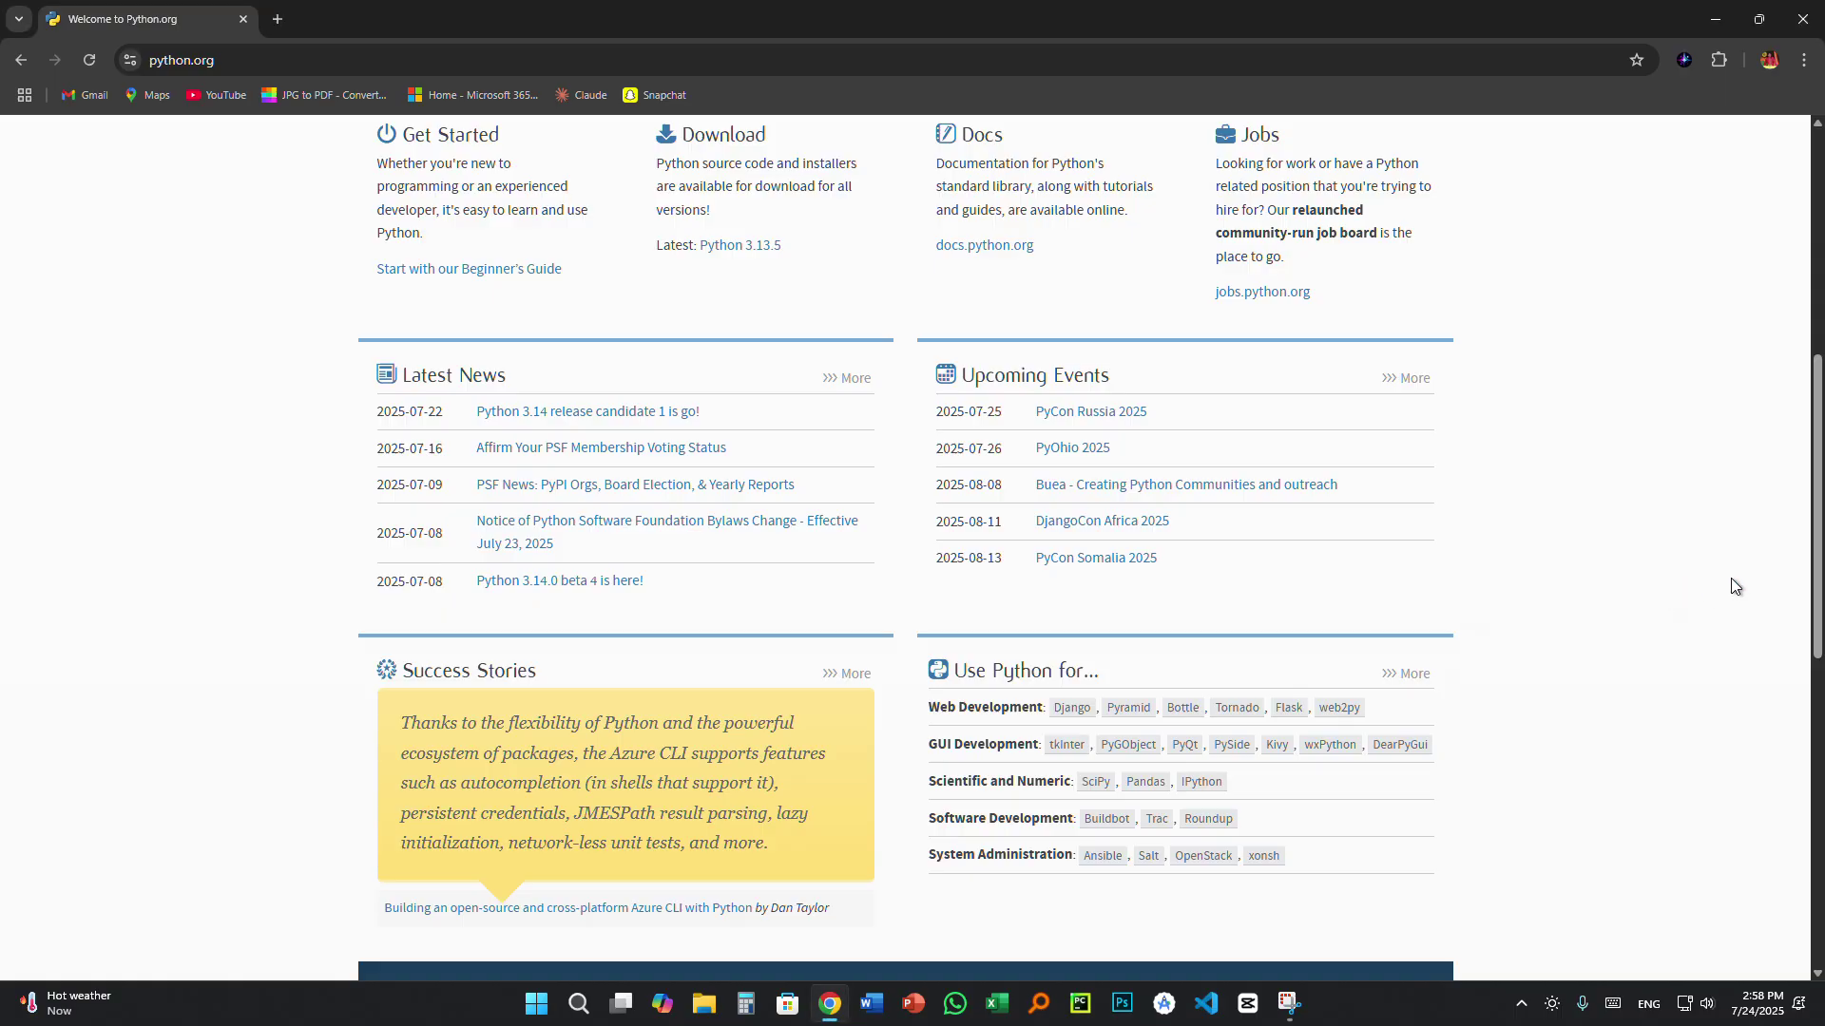
pyautogui.scroll(-3, 1730, 578)
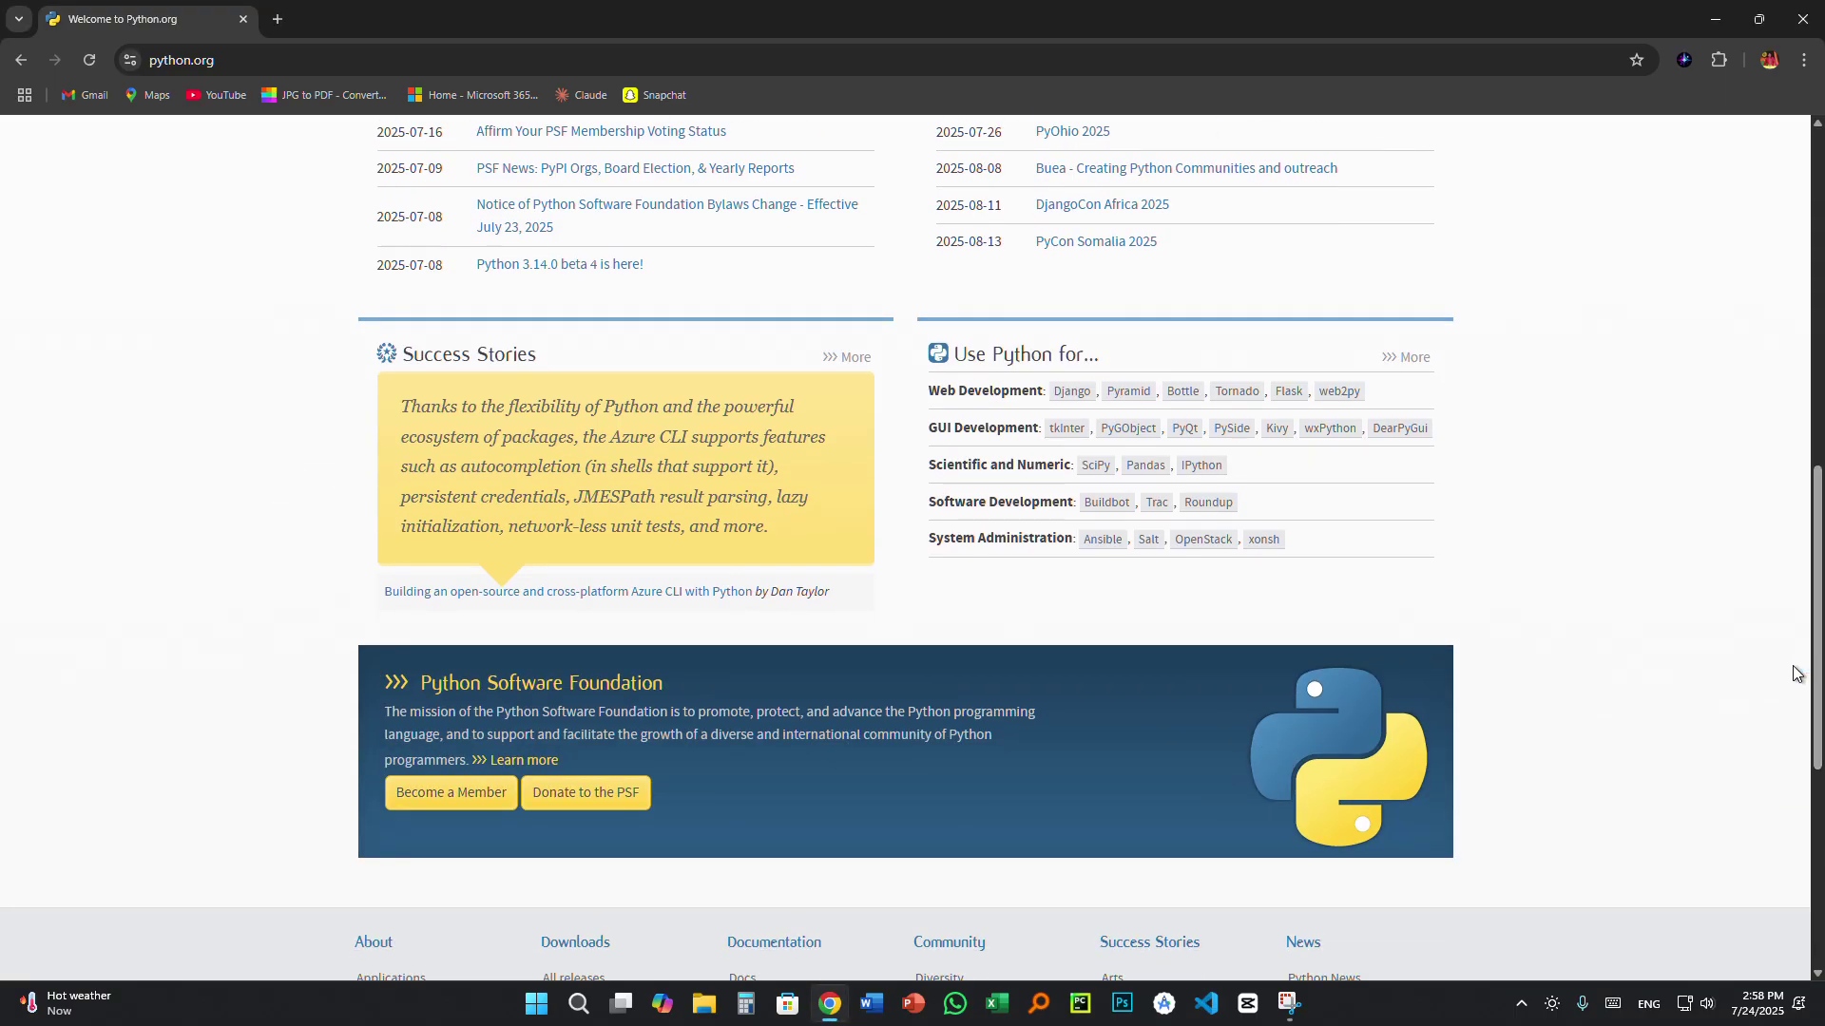
pyautogui.scroll(9, 1796, 674)
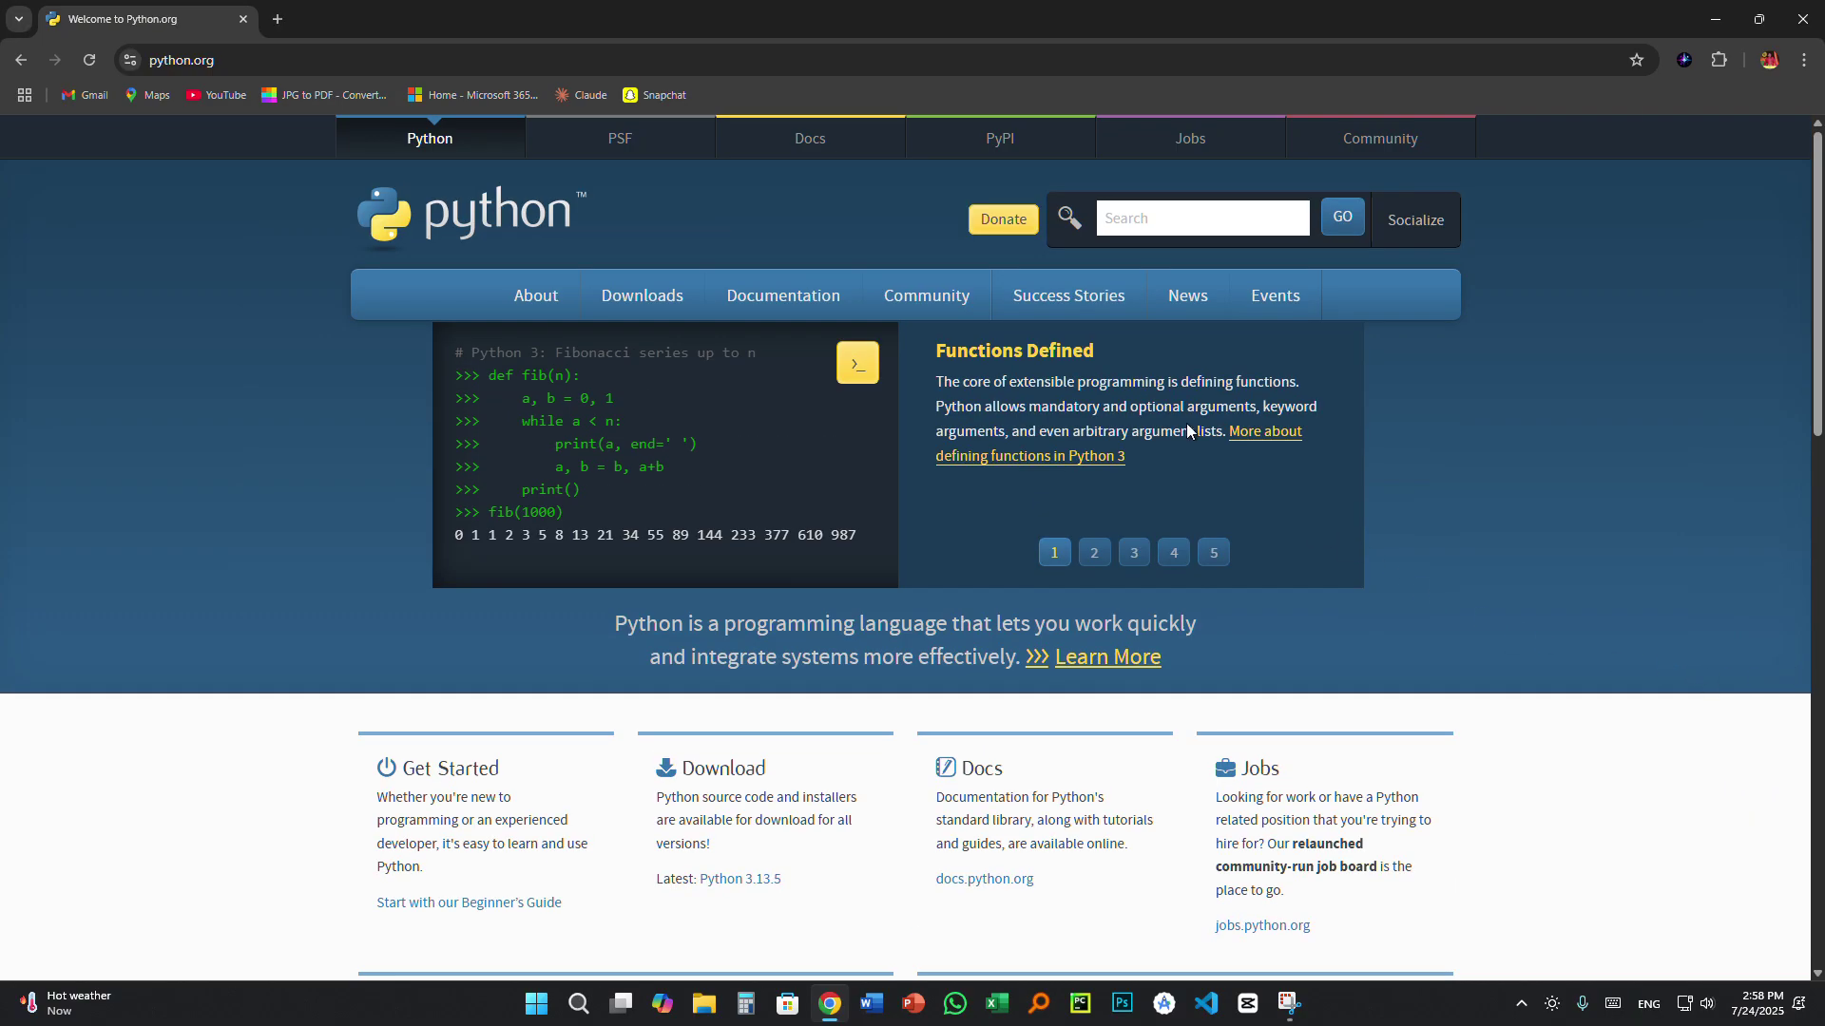
pyautogui.scroll(-3, 1190, 523)
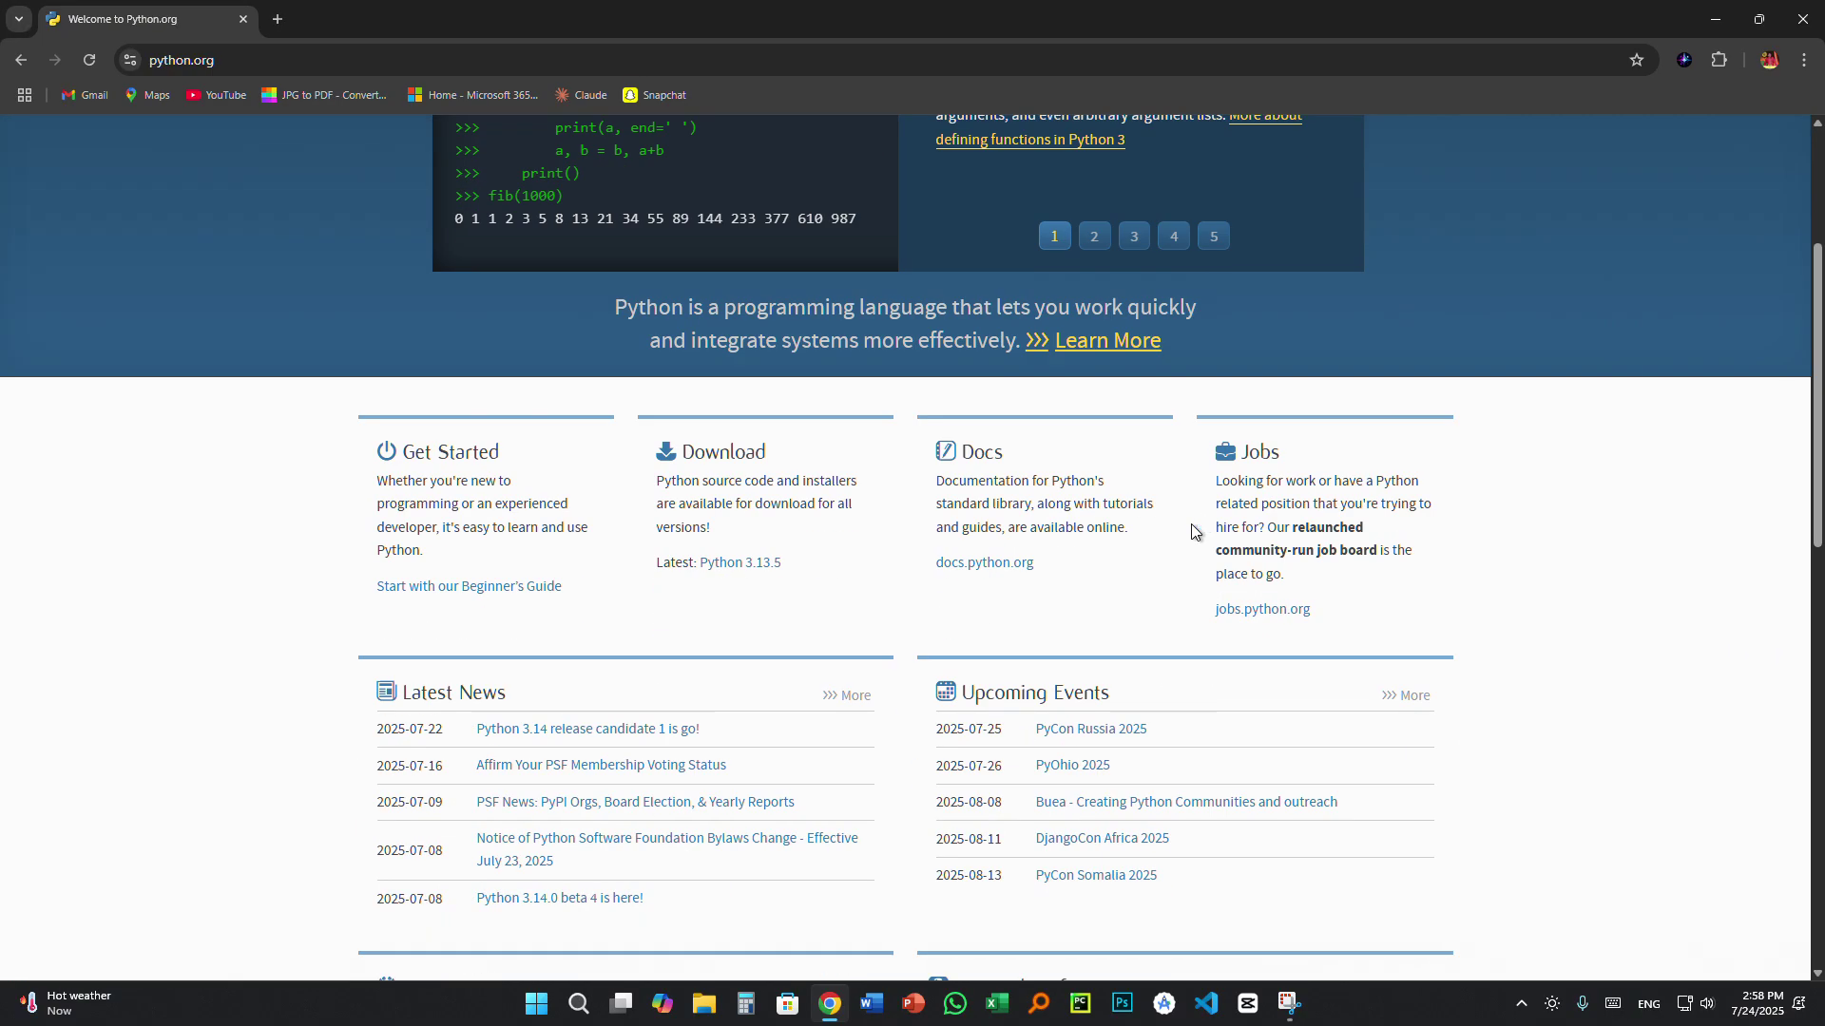
pyautogui.scroll(-2, 1202, 550)
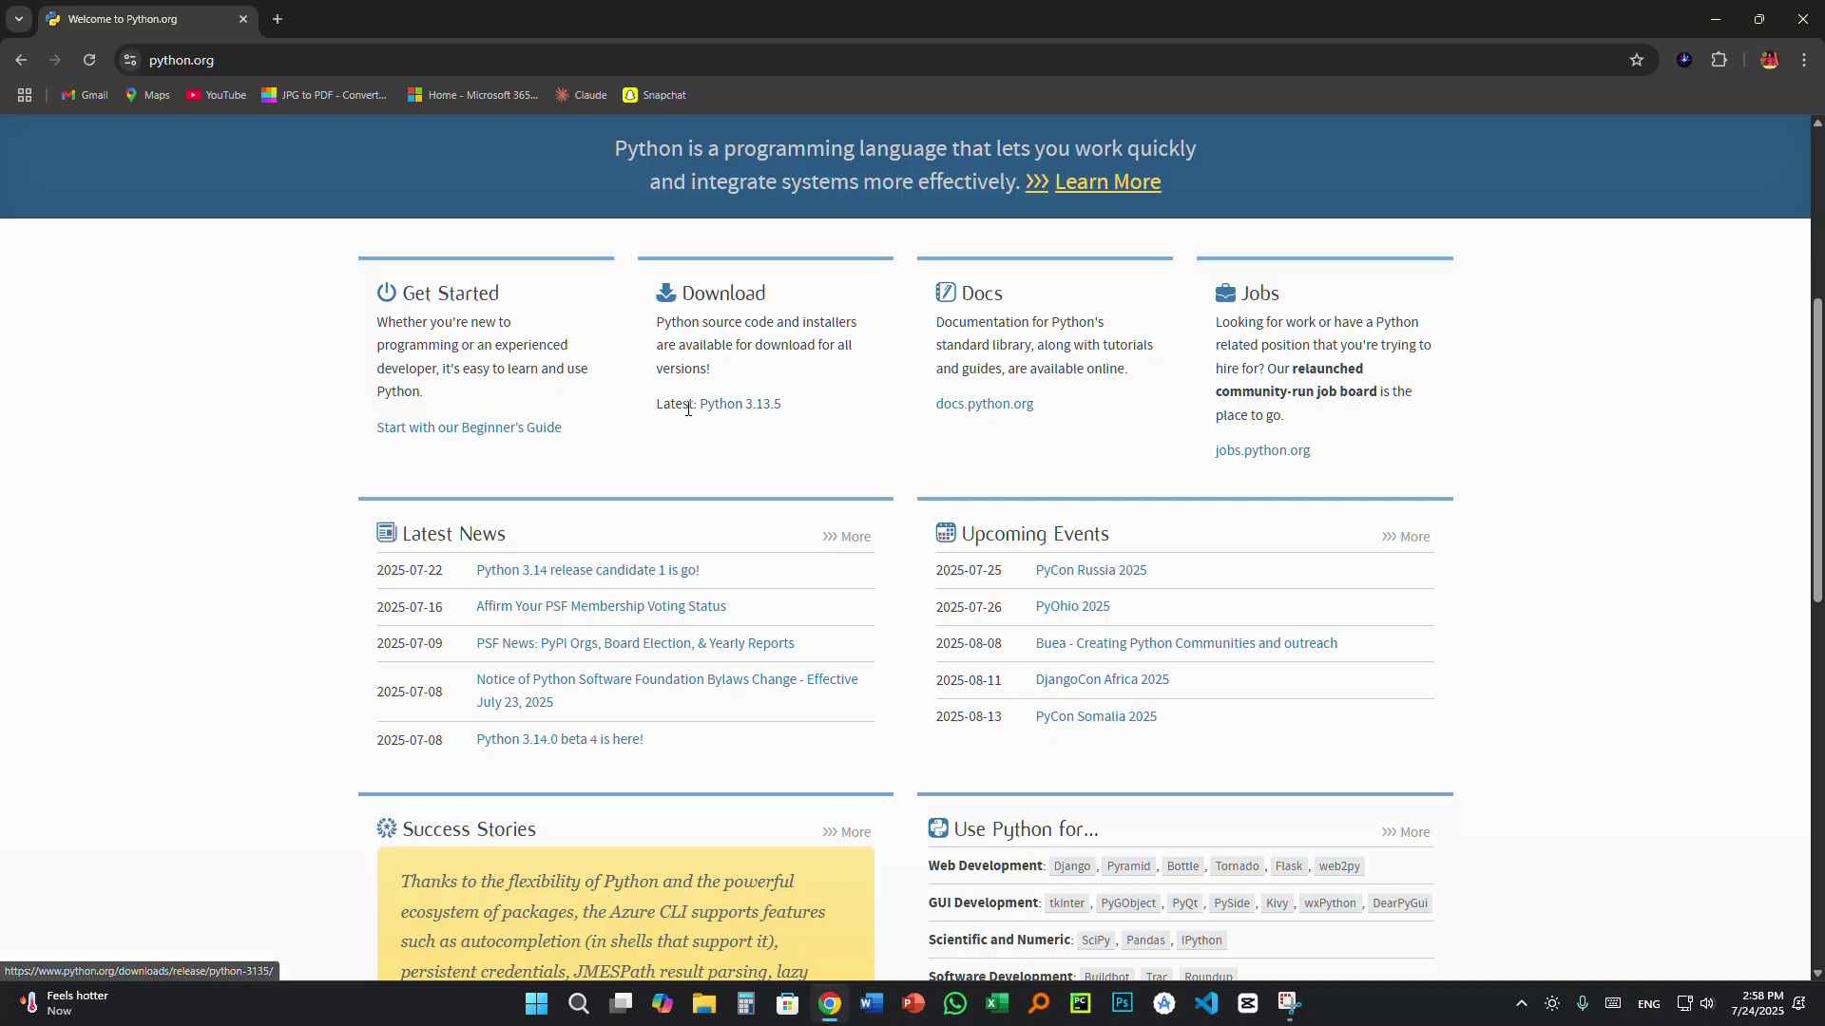
pyautogui.click(775, 415)
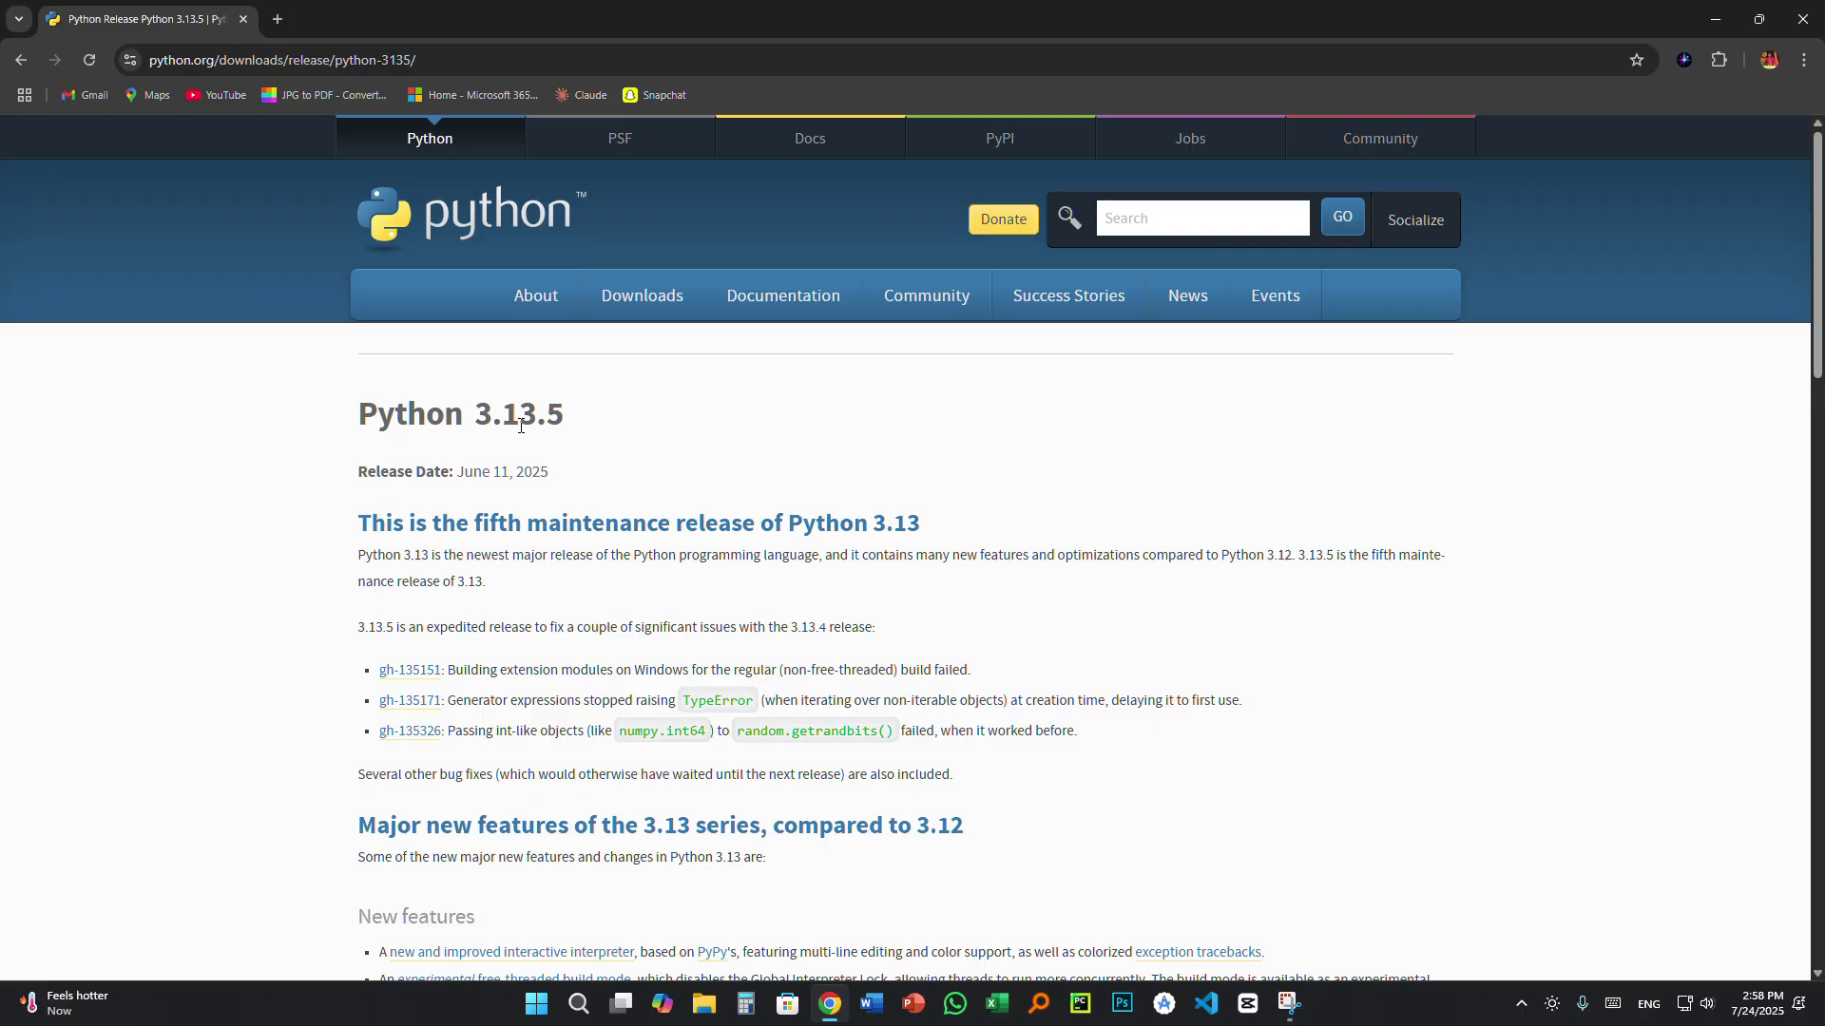
# - Download the Python 3.13.5 installer for Windows from the site and display the recent download history
pyautogui.scroll(-20, 927, 726)
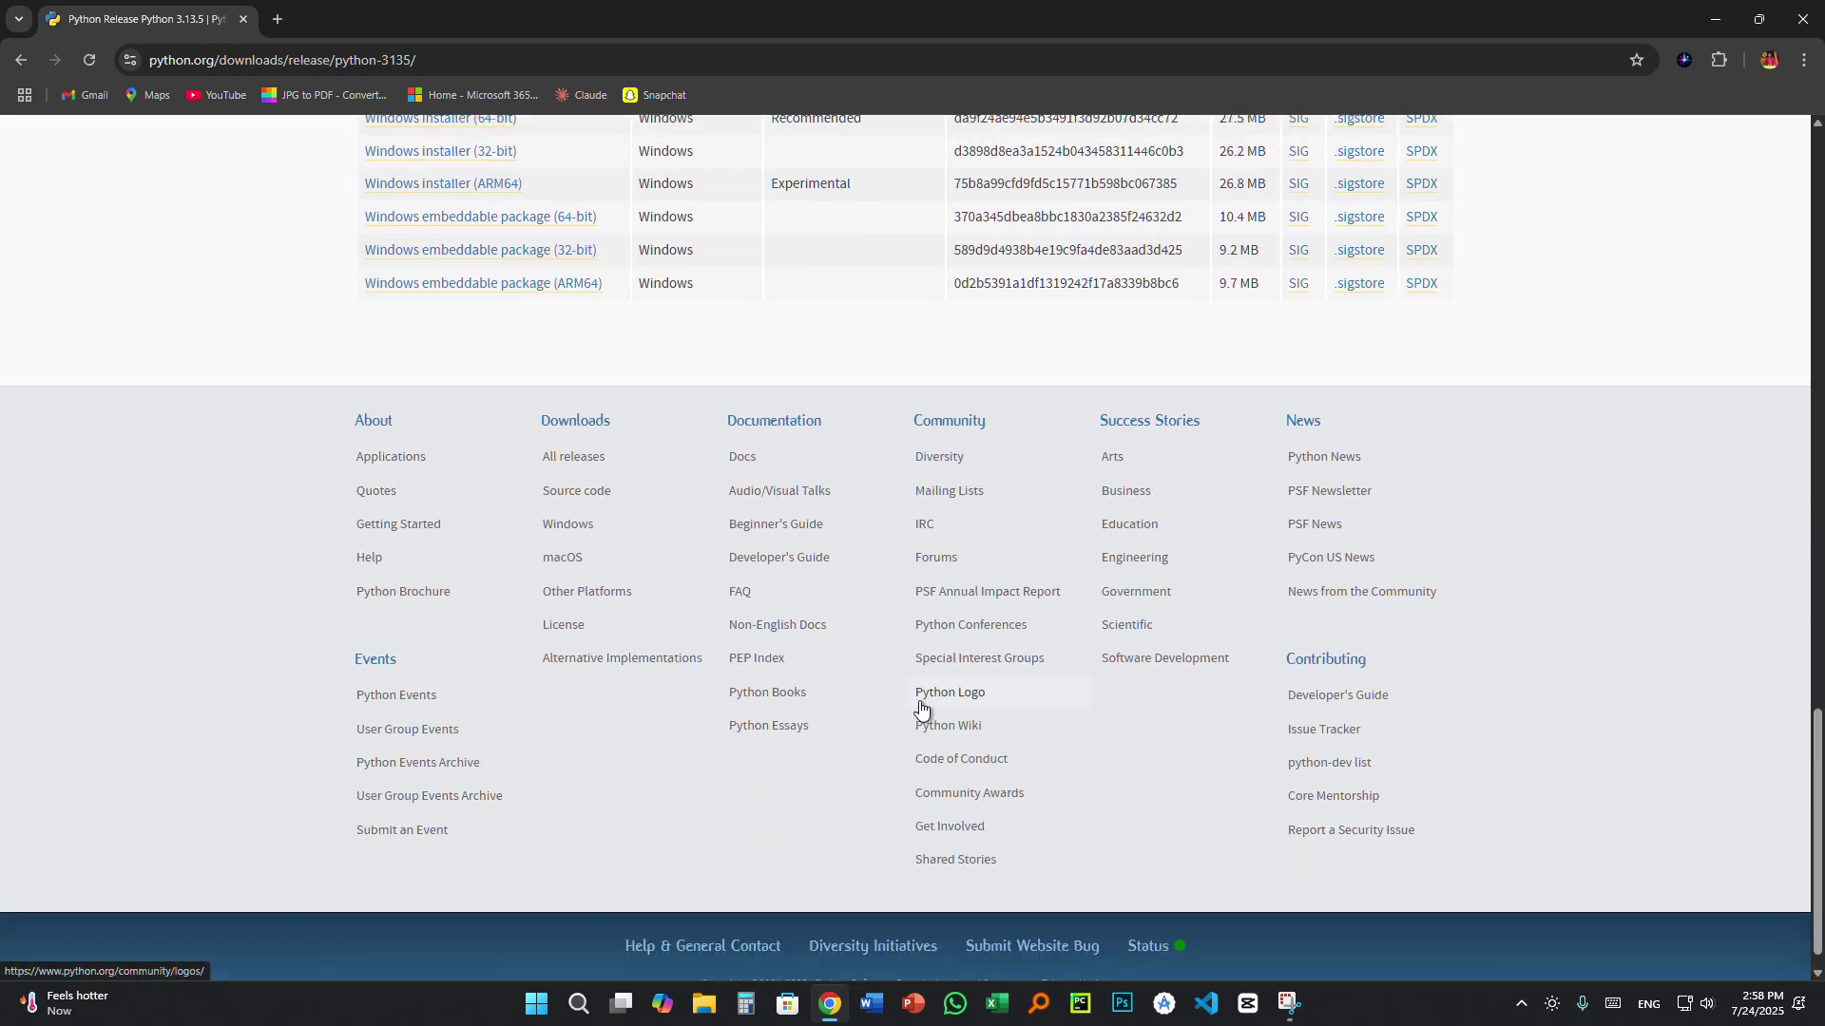
pyautogui.scroll(20, 920, 700)
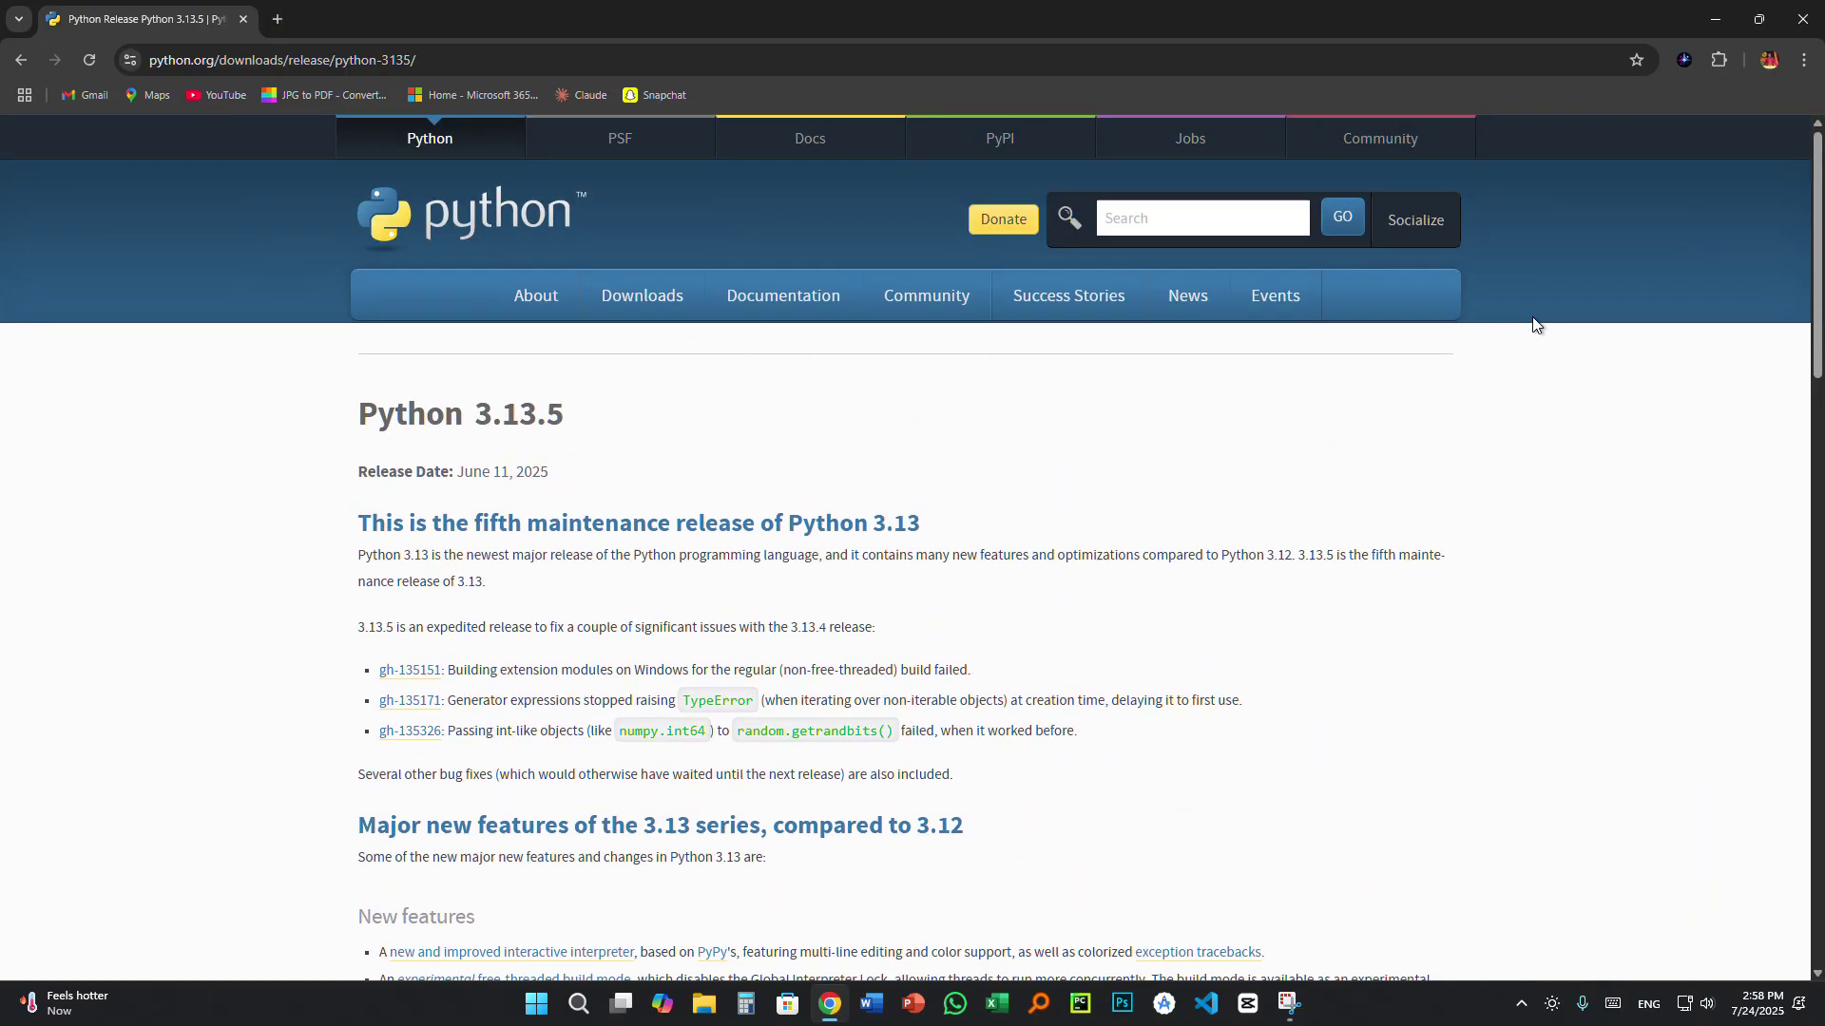
pyautogui.moveTo(643, 295)
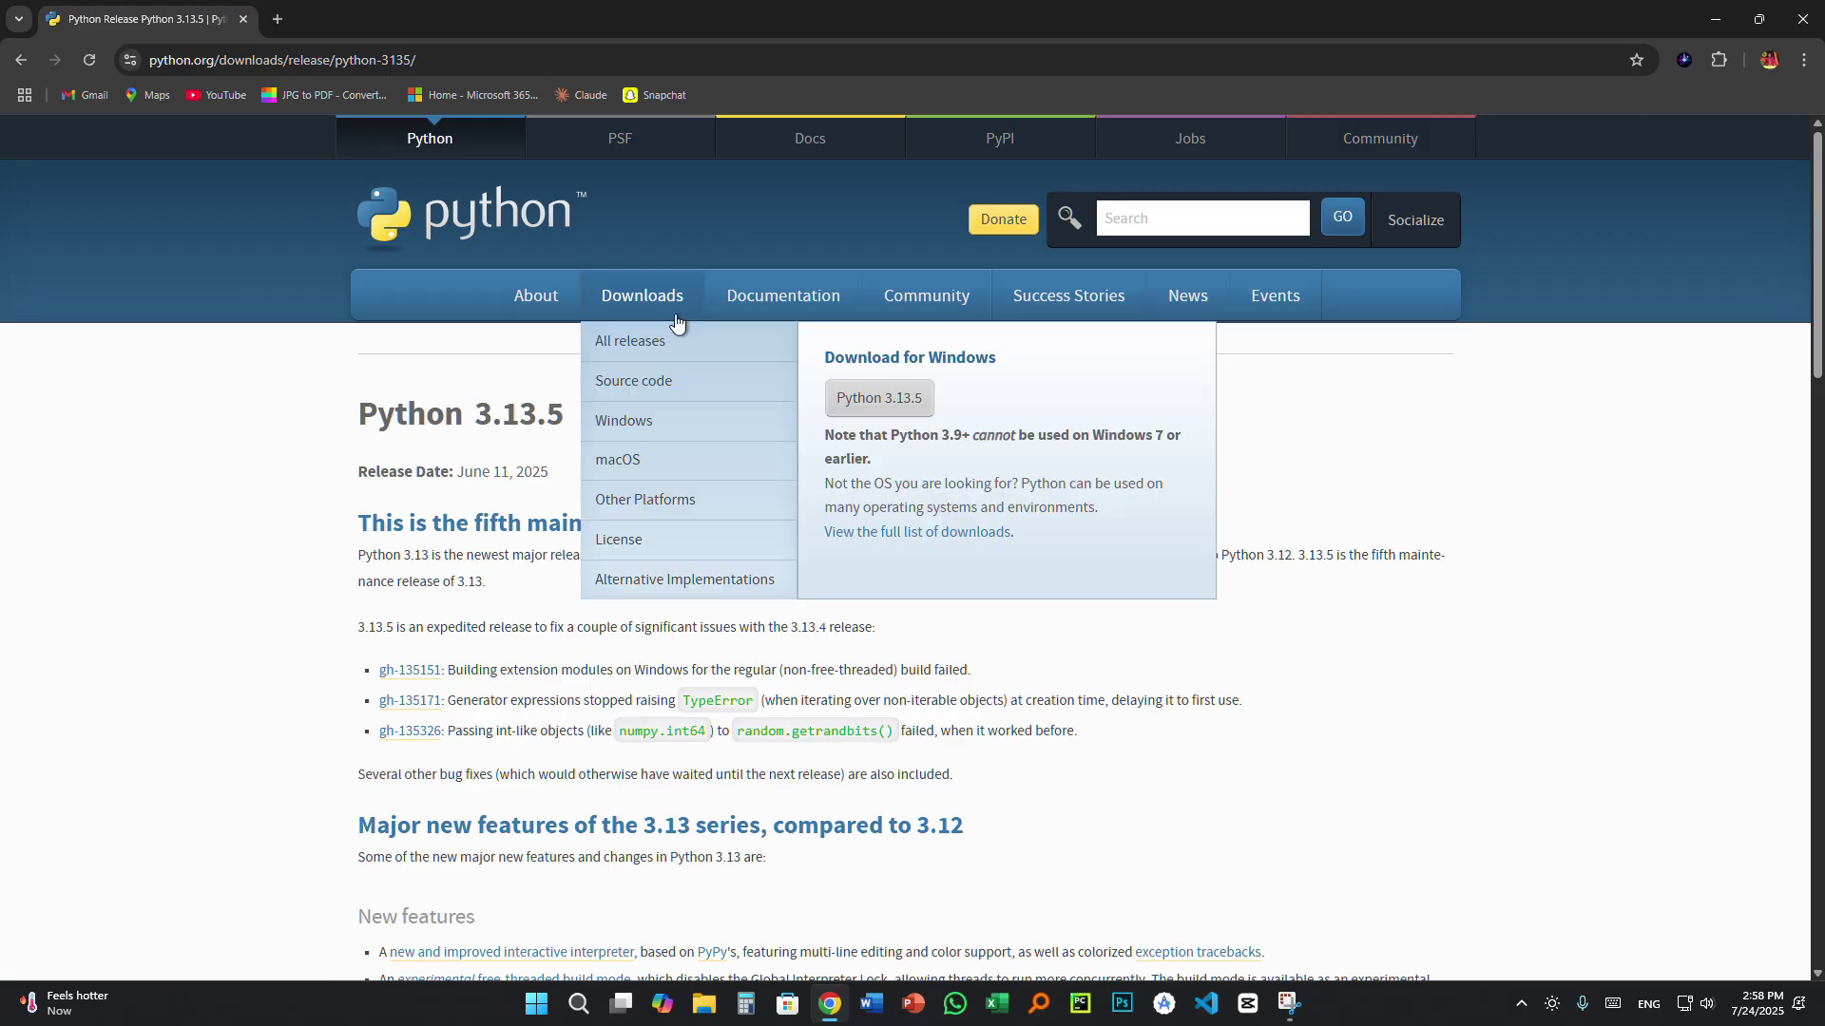
pyautogui.click(888, 399)
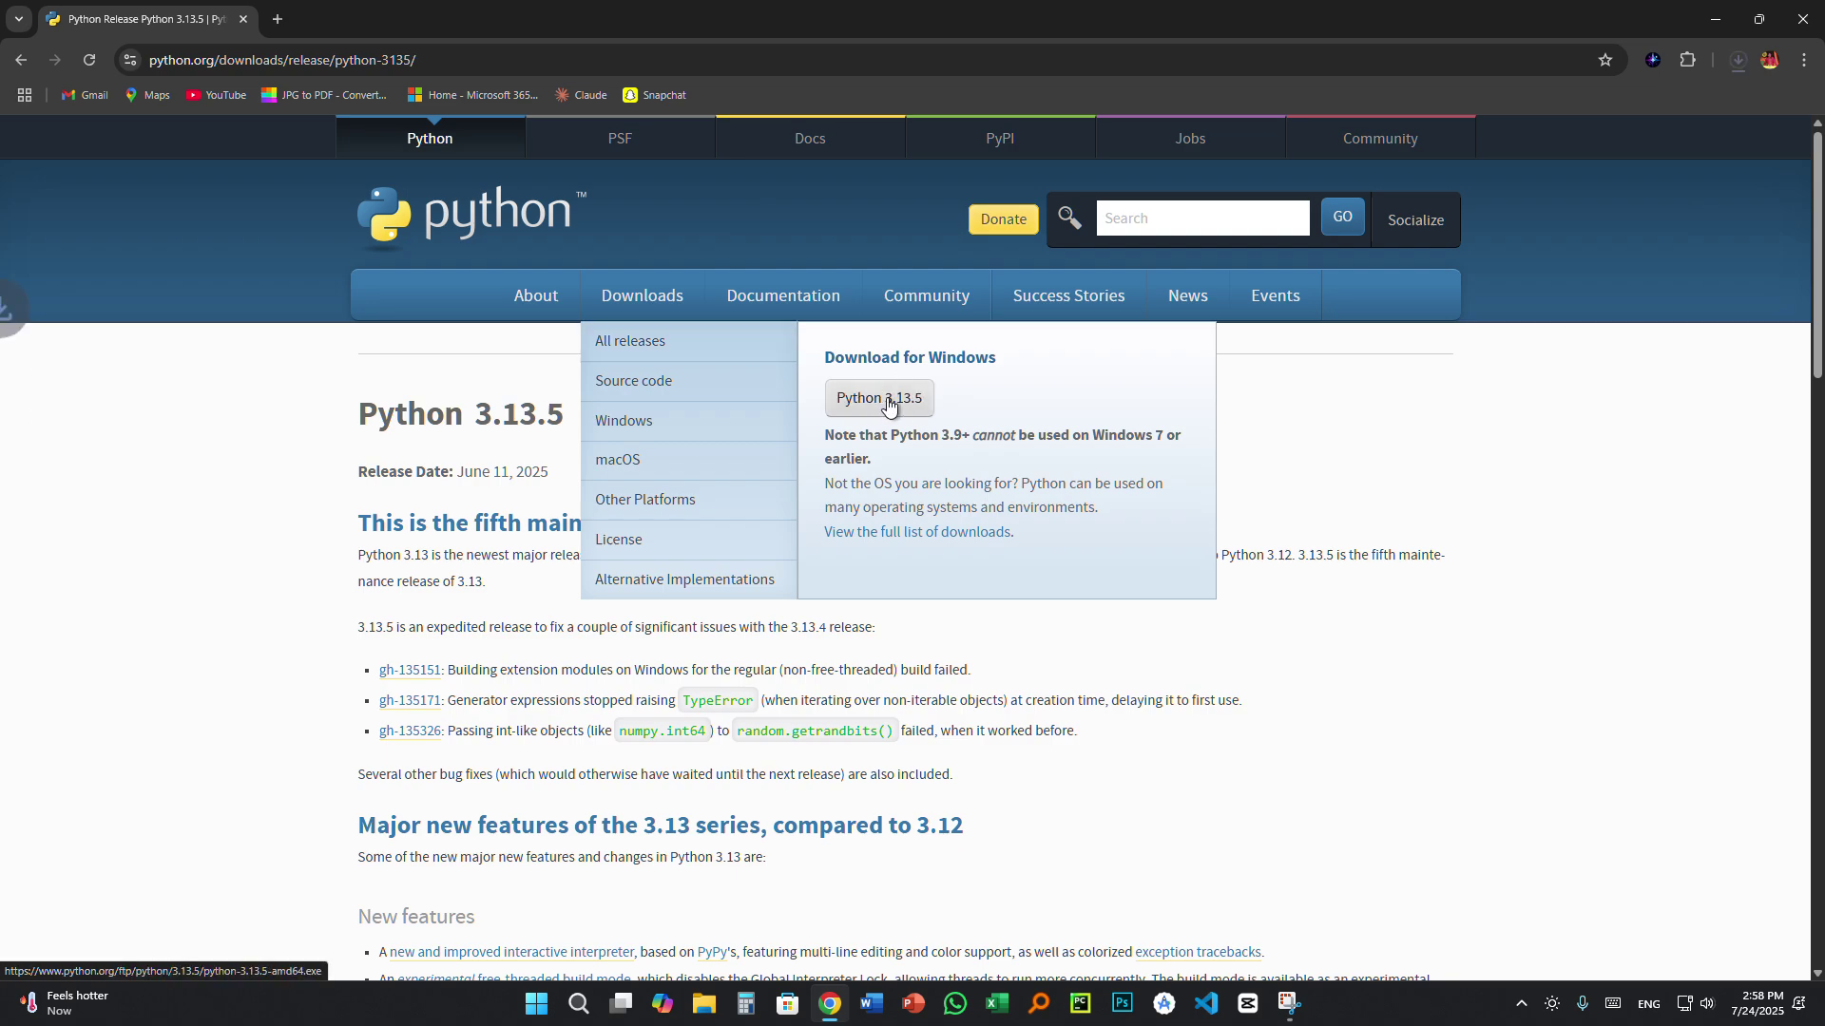
pyautogui.click(1736, 70)
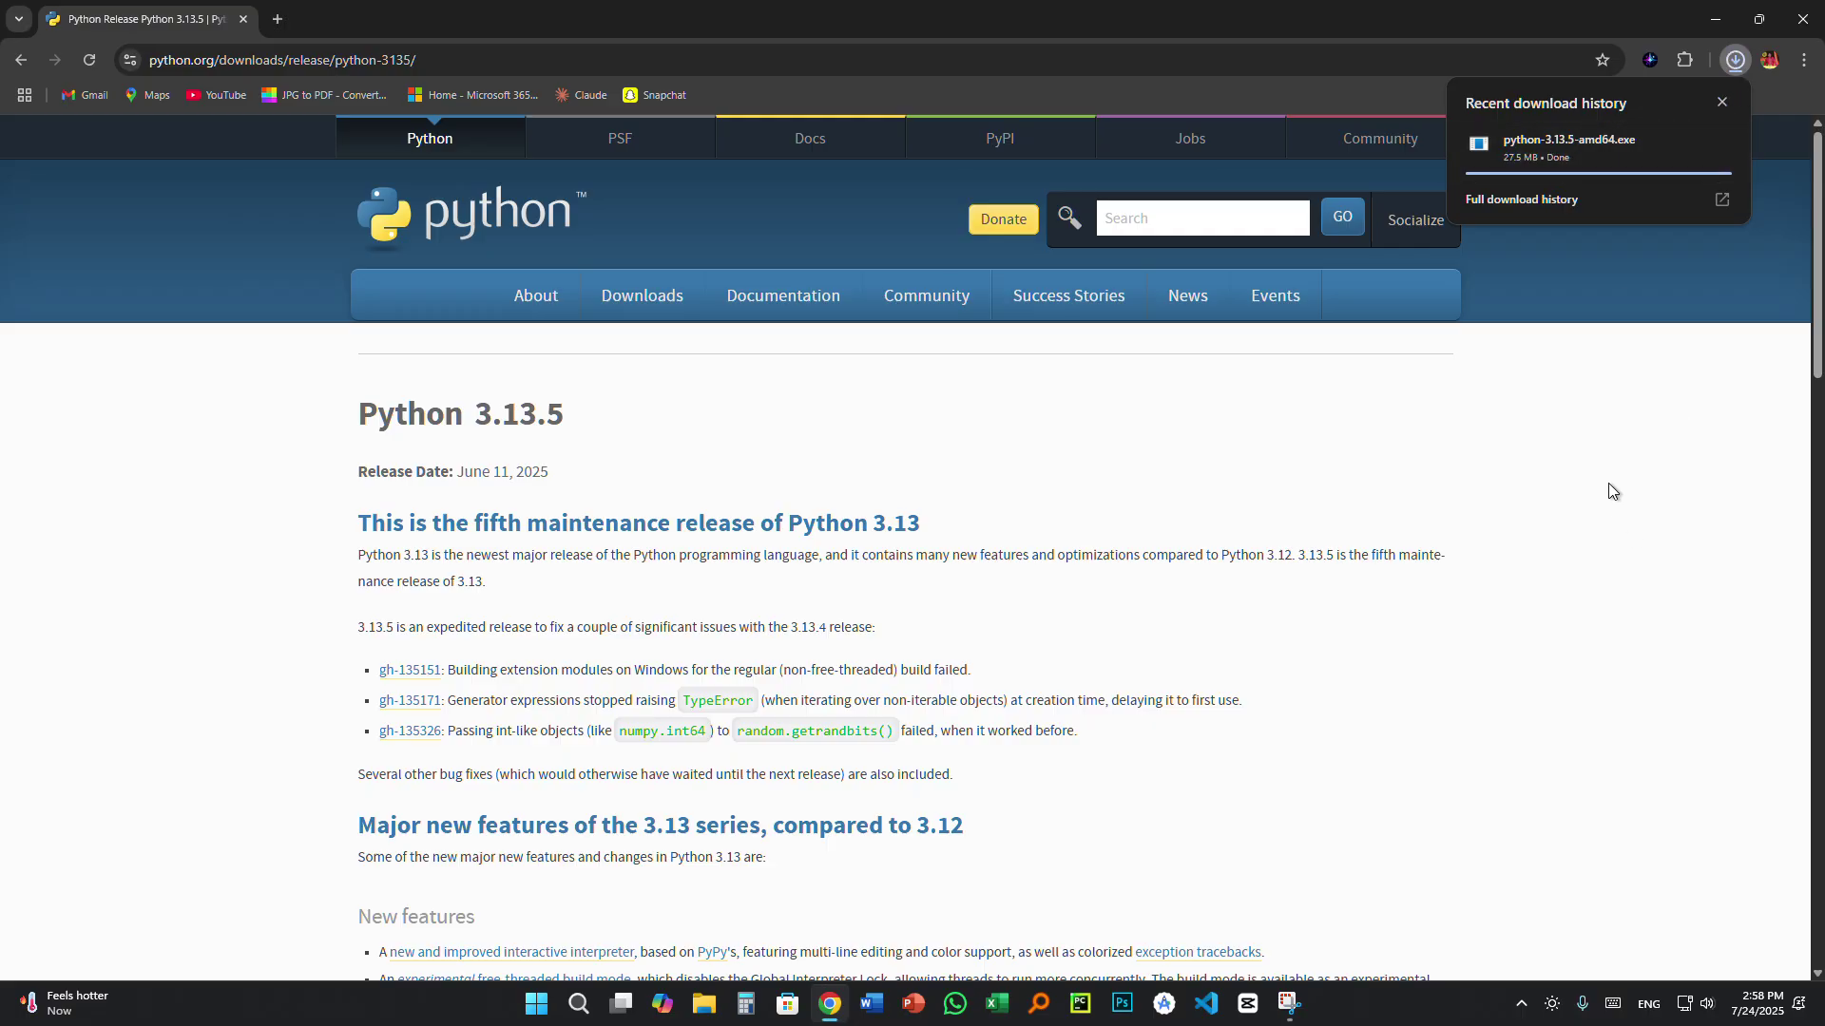
# - Switch to File Explorer and launch the python-3.13.5-amd64 installer from the Downloads folder
pyautogui.click(704, 1004)
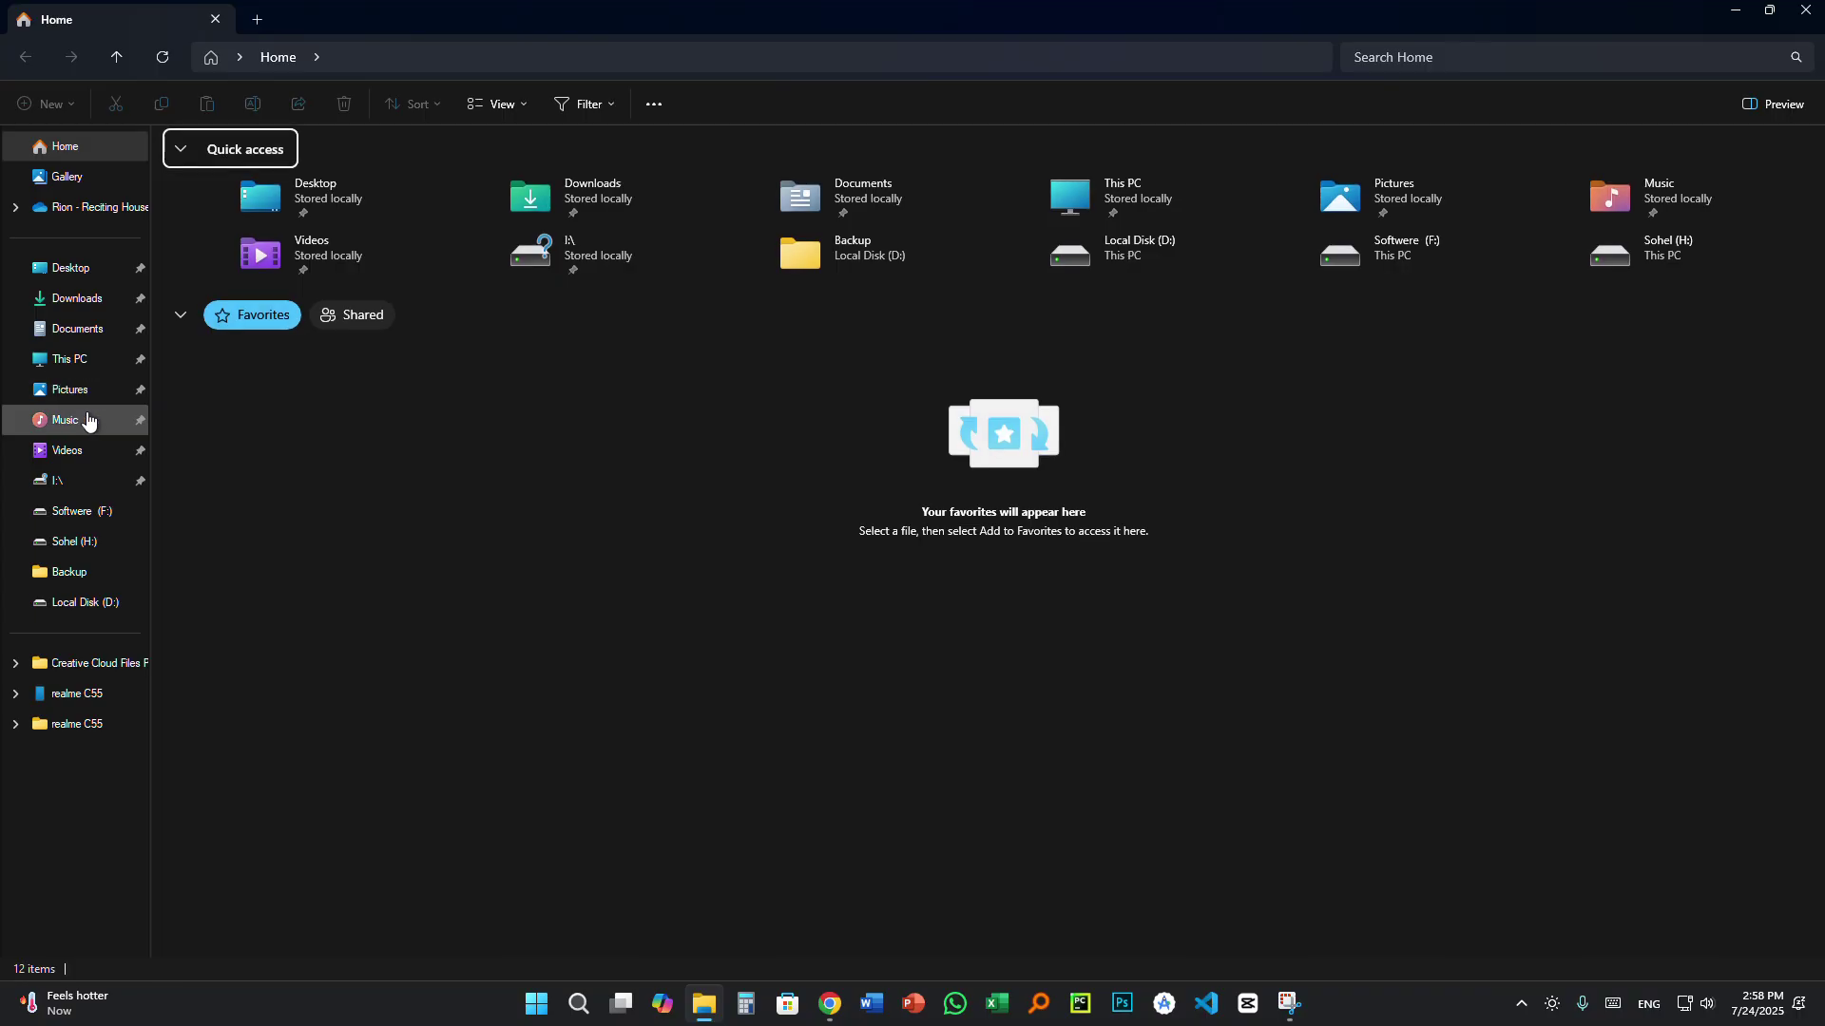
pyautogui.click(78, 299)
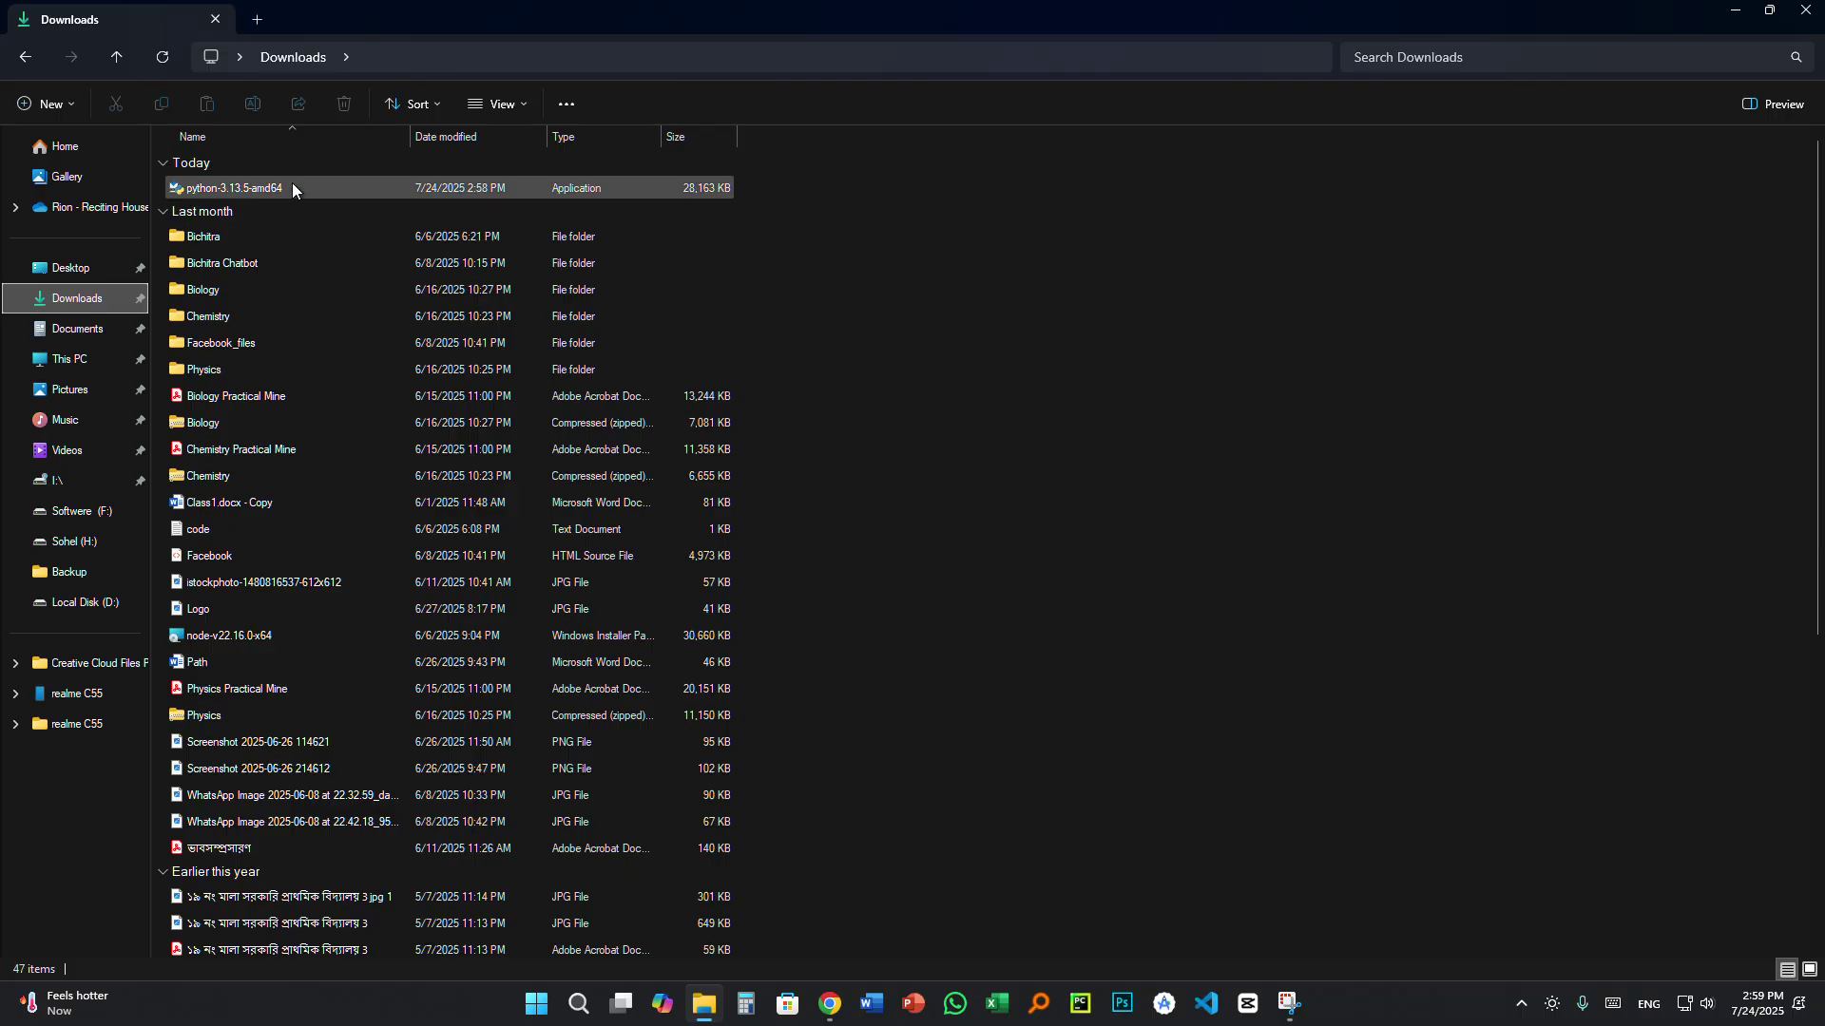
pyautogui.doubleClick(646, 190)
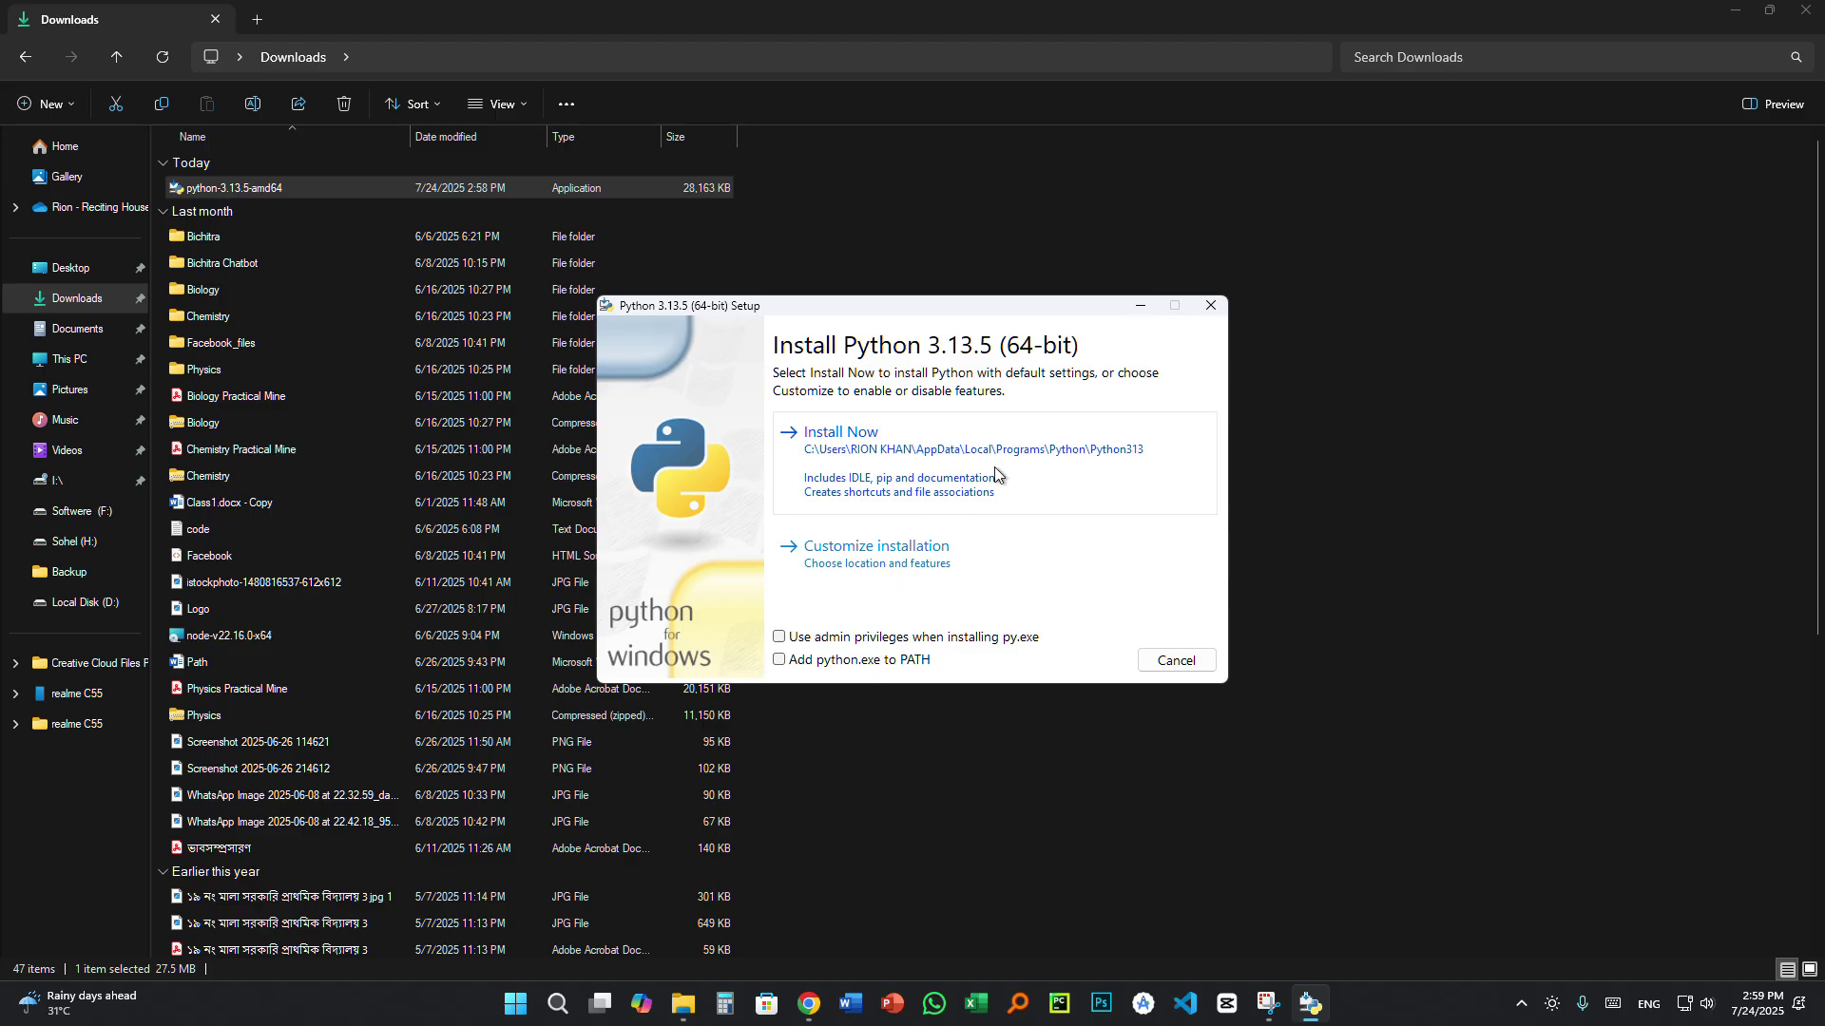
# - Install Python 3.13.5 (64-bit) with the default settings and close the setup window when it finishes
pyautogui.click(975, 475)
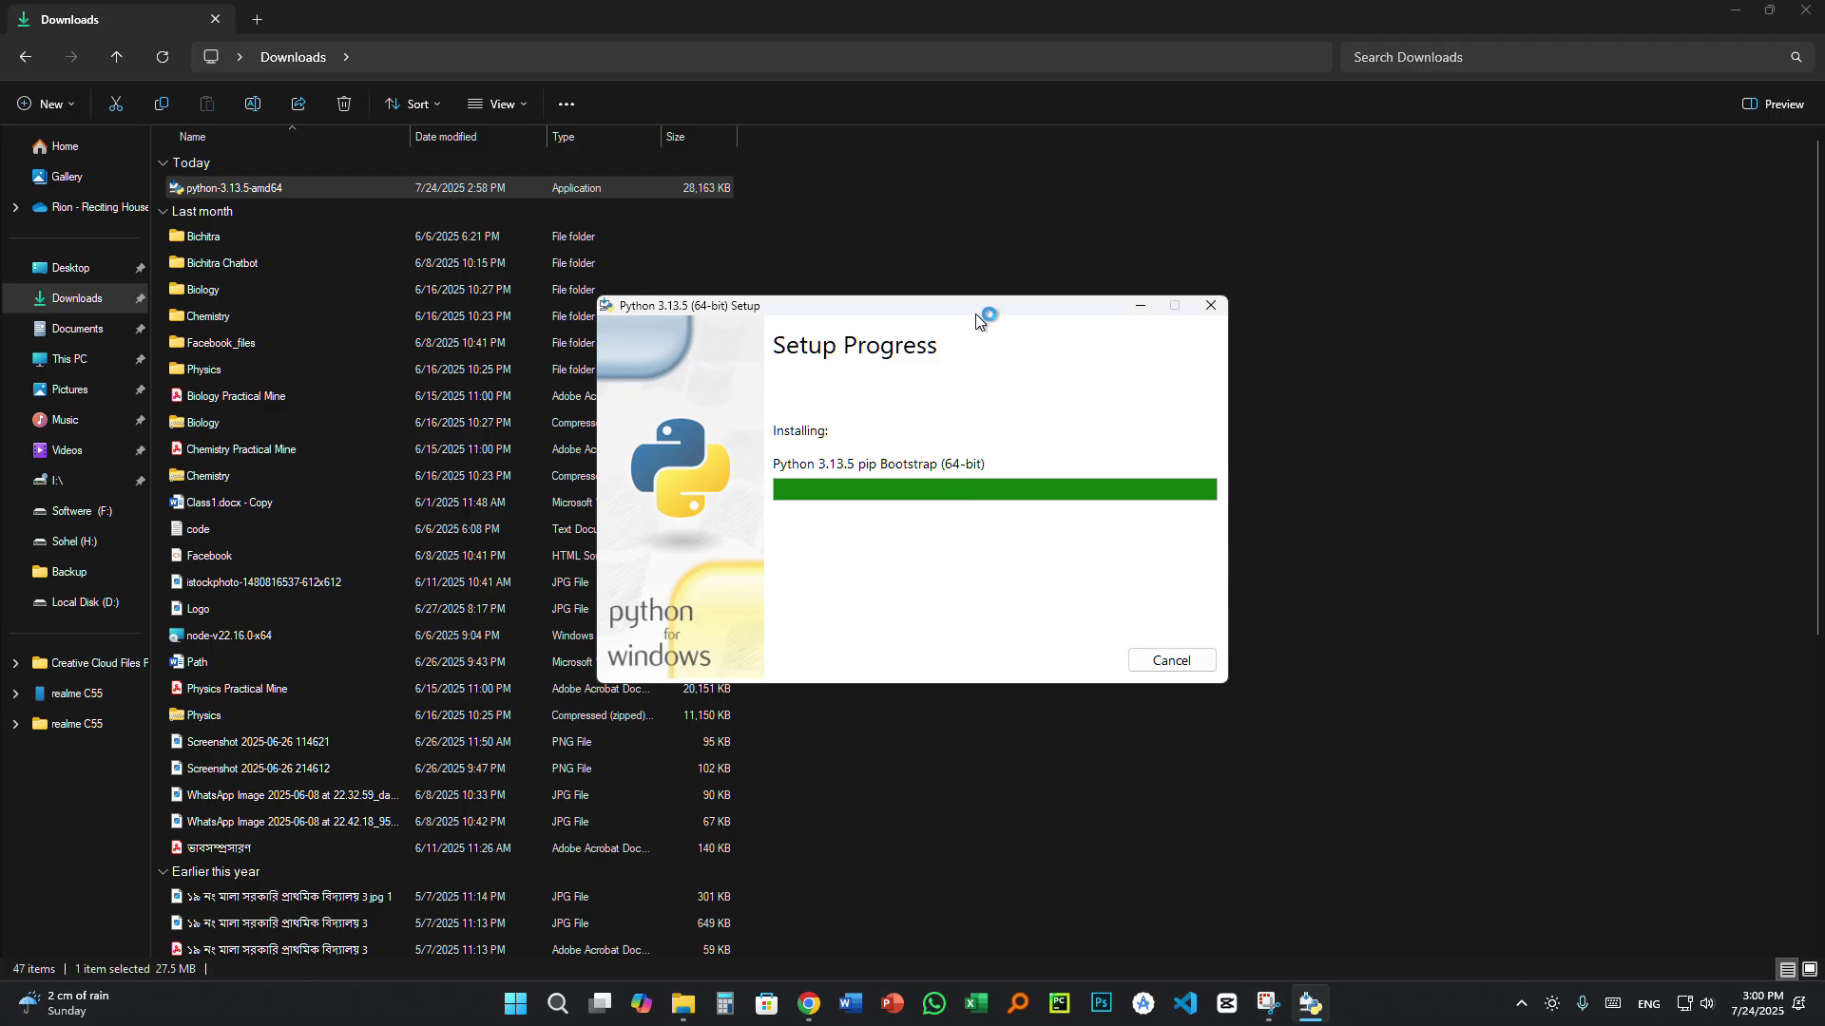
pyautogui.moveTo(975, 314); pyautogui.dragTo(996, 325)
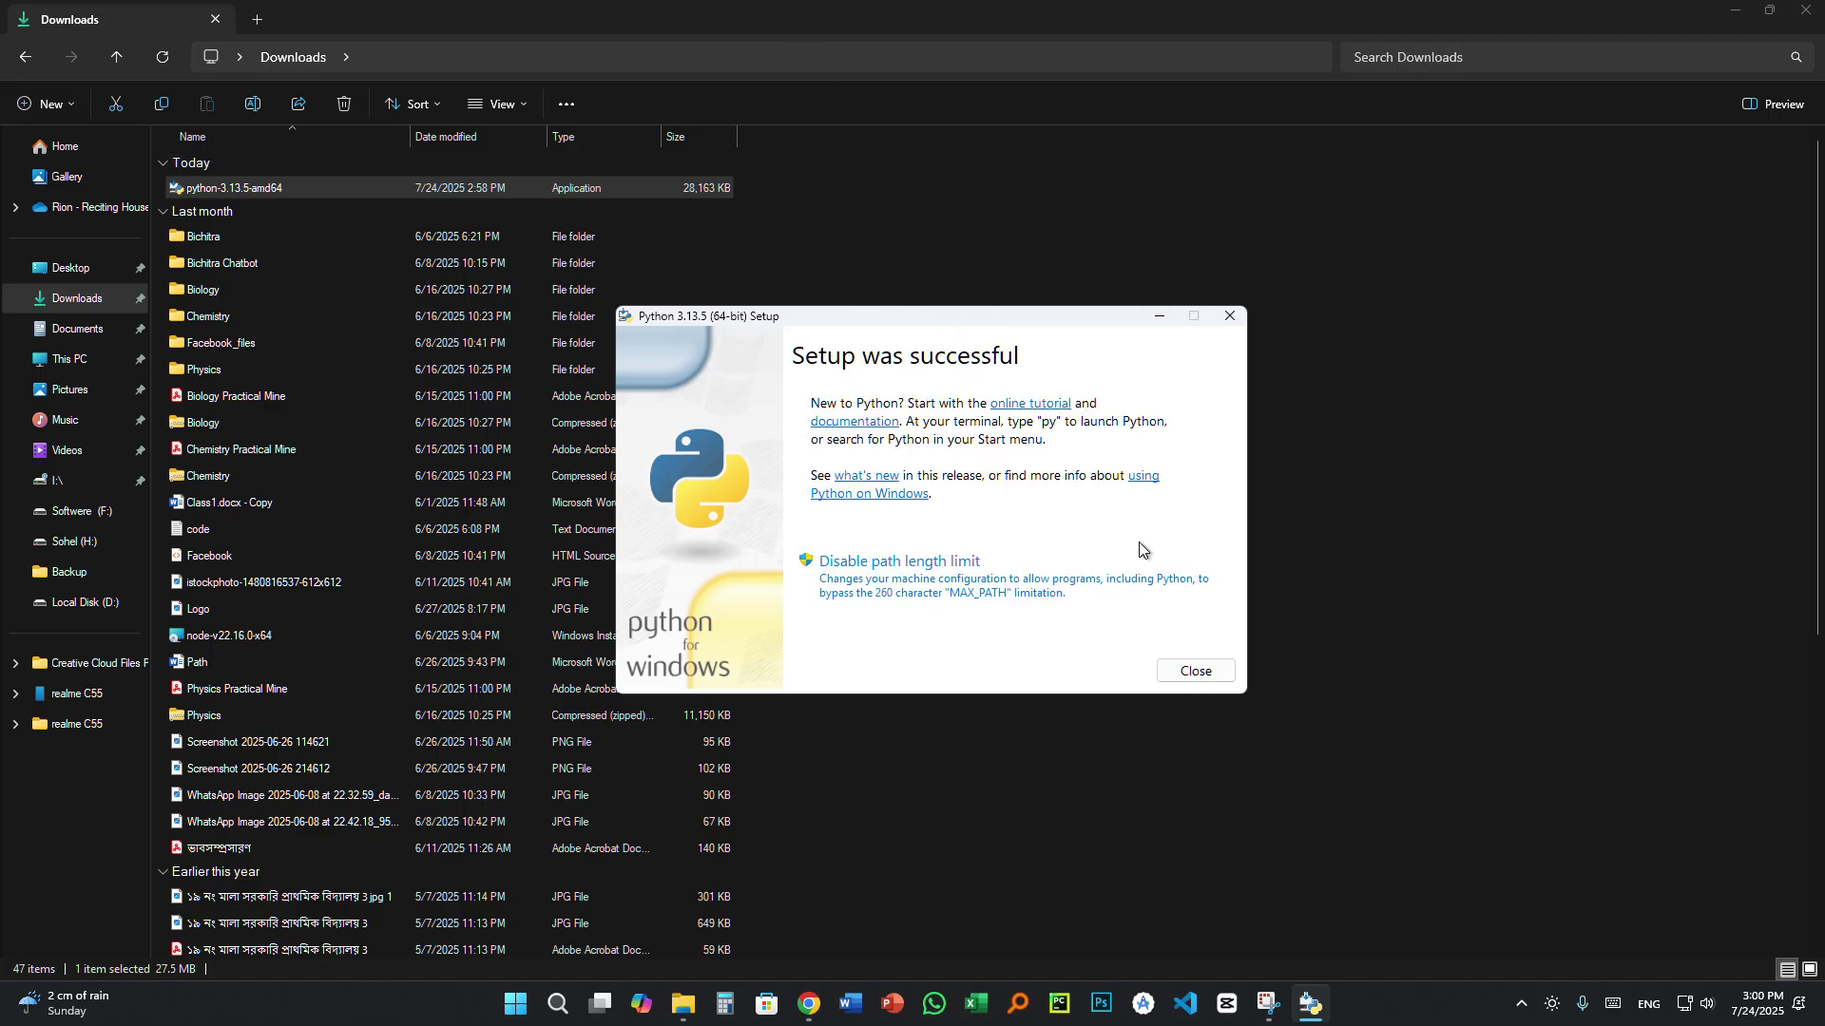
pyautogui.click(1195, 671)
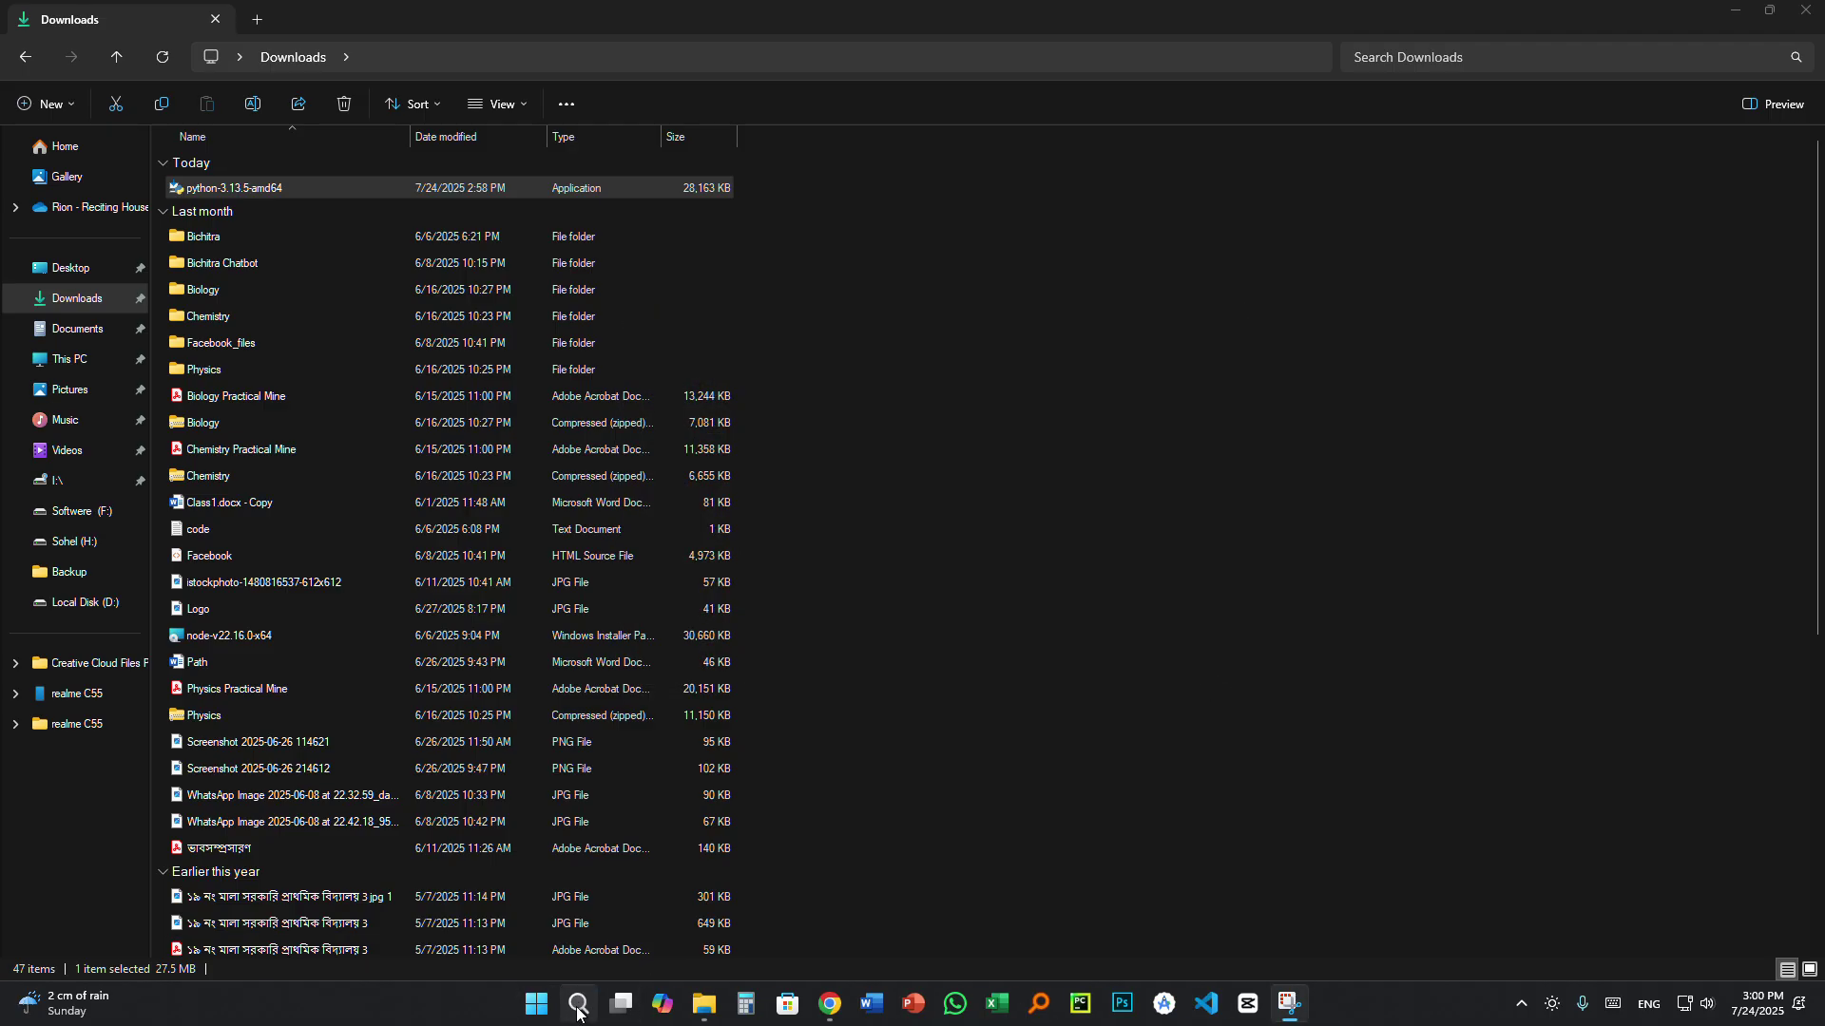
pyautogui.click(577, 1013)
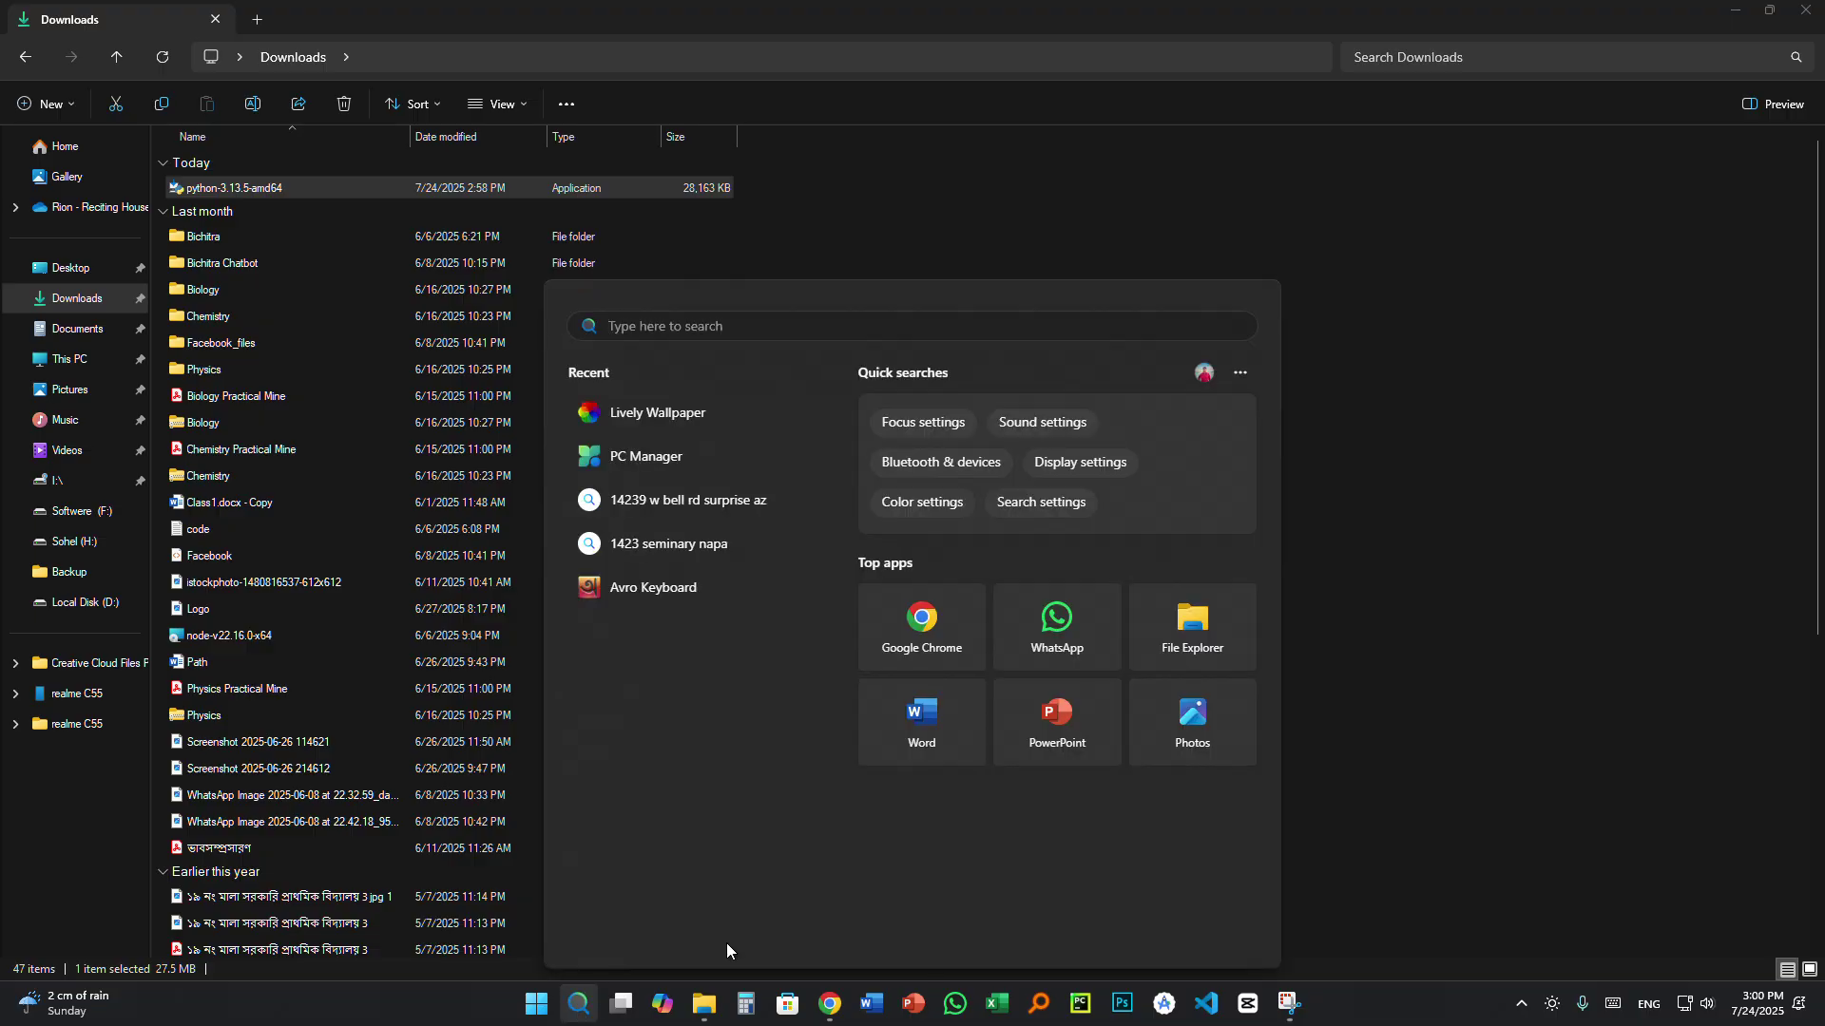
pyautogui.write('pyth')
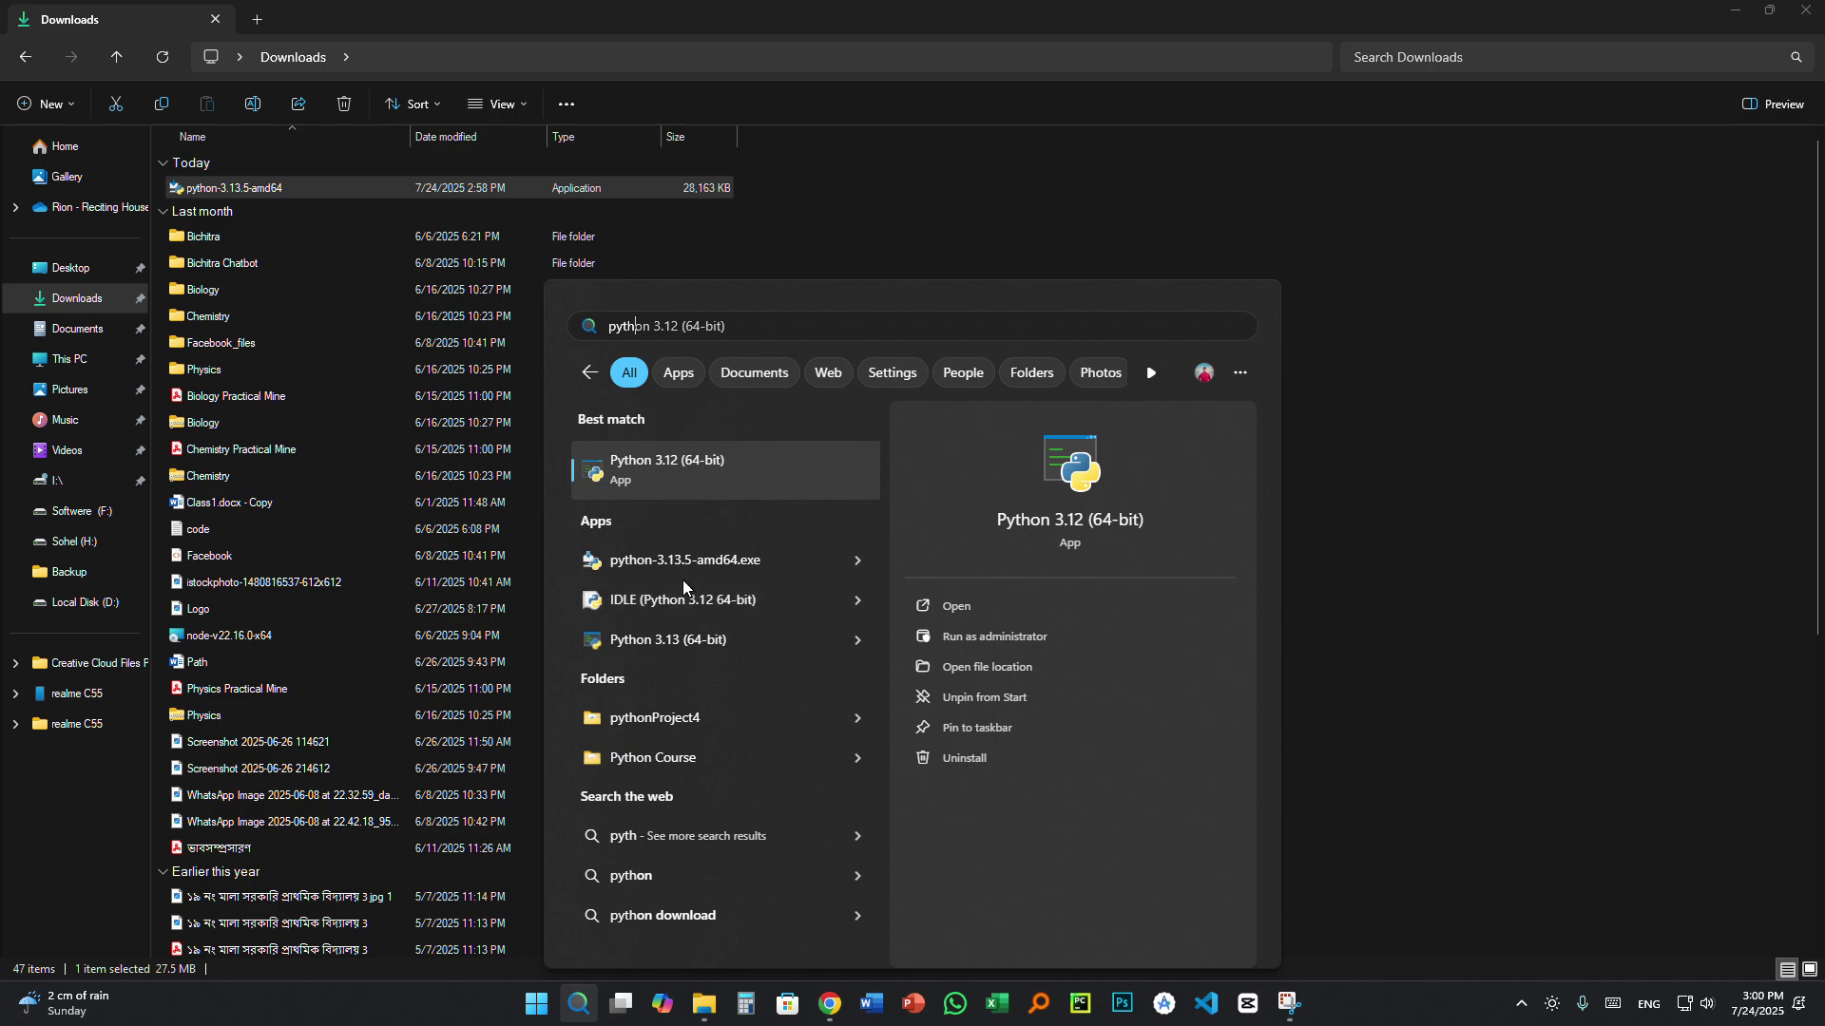
pyautogui.click(739, 567)
pyautogui.click(1219, 311)
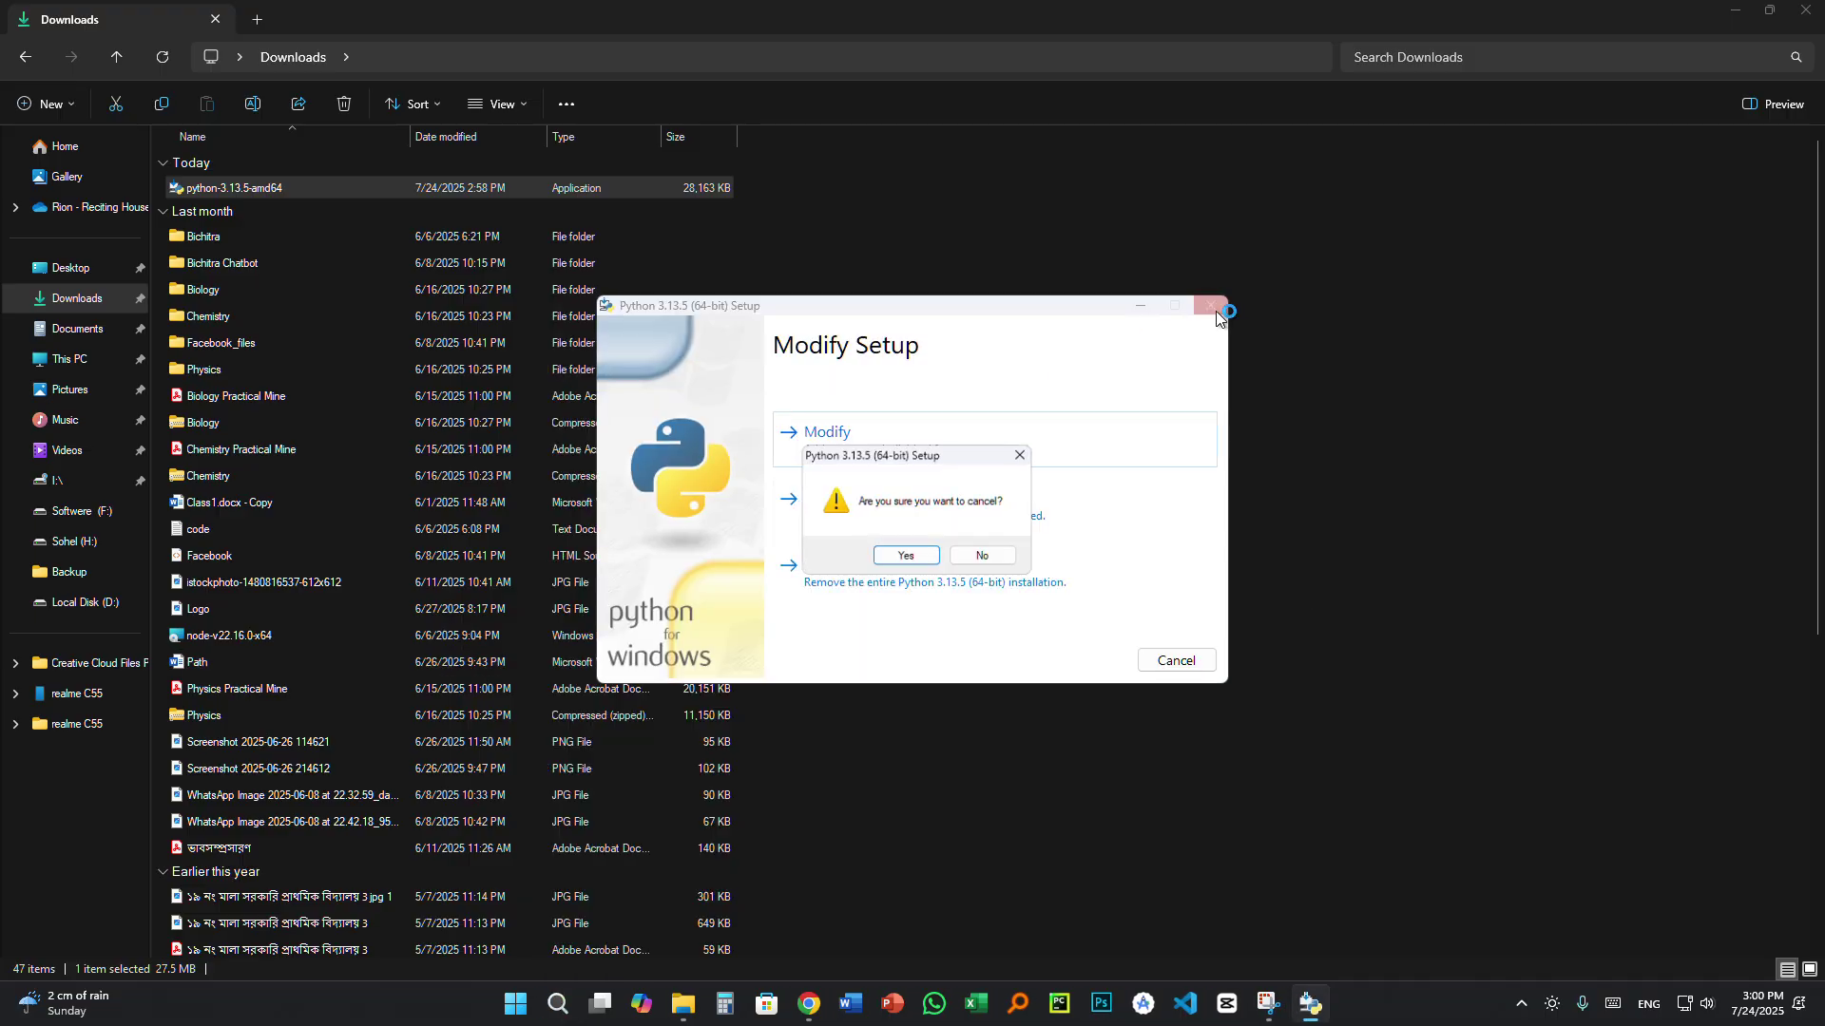
pyautogui.click(915, 556)
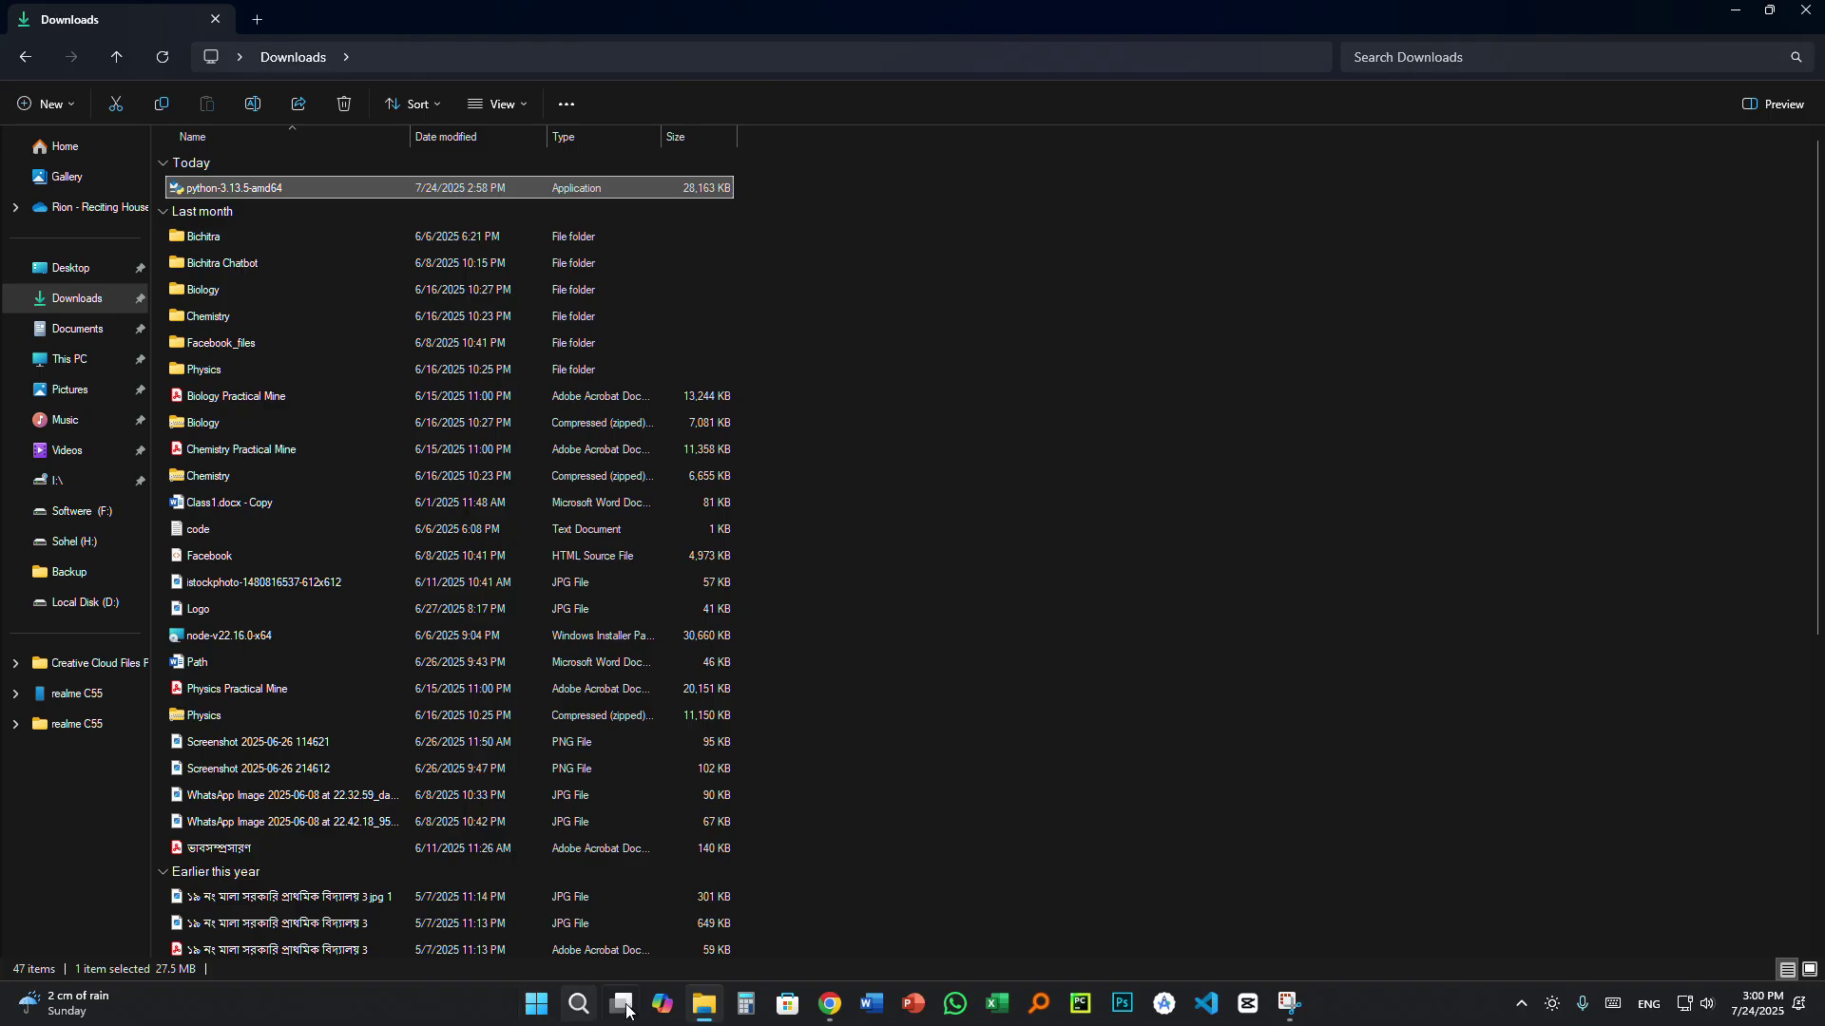
# - Search Windows for Python and launch the Python 3.12 (64-bit) console
pyautogui.click(577, 1005)
pyautogui.write('py')
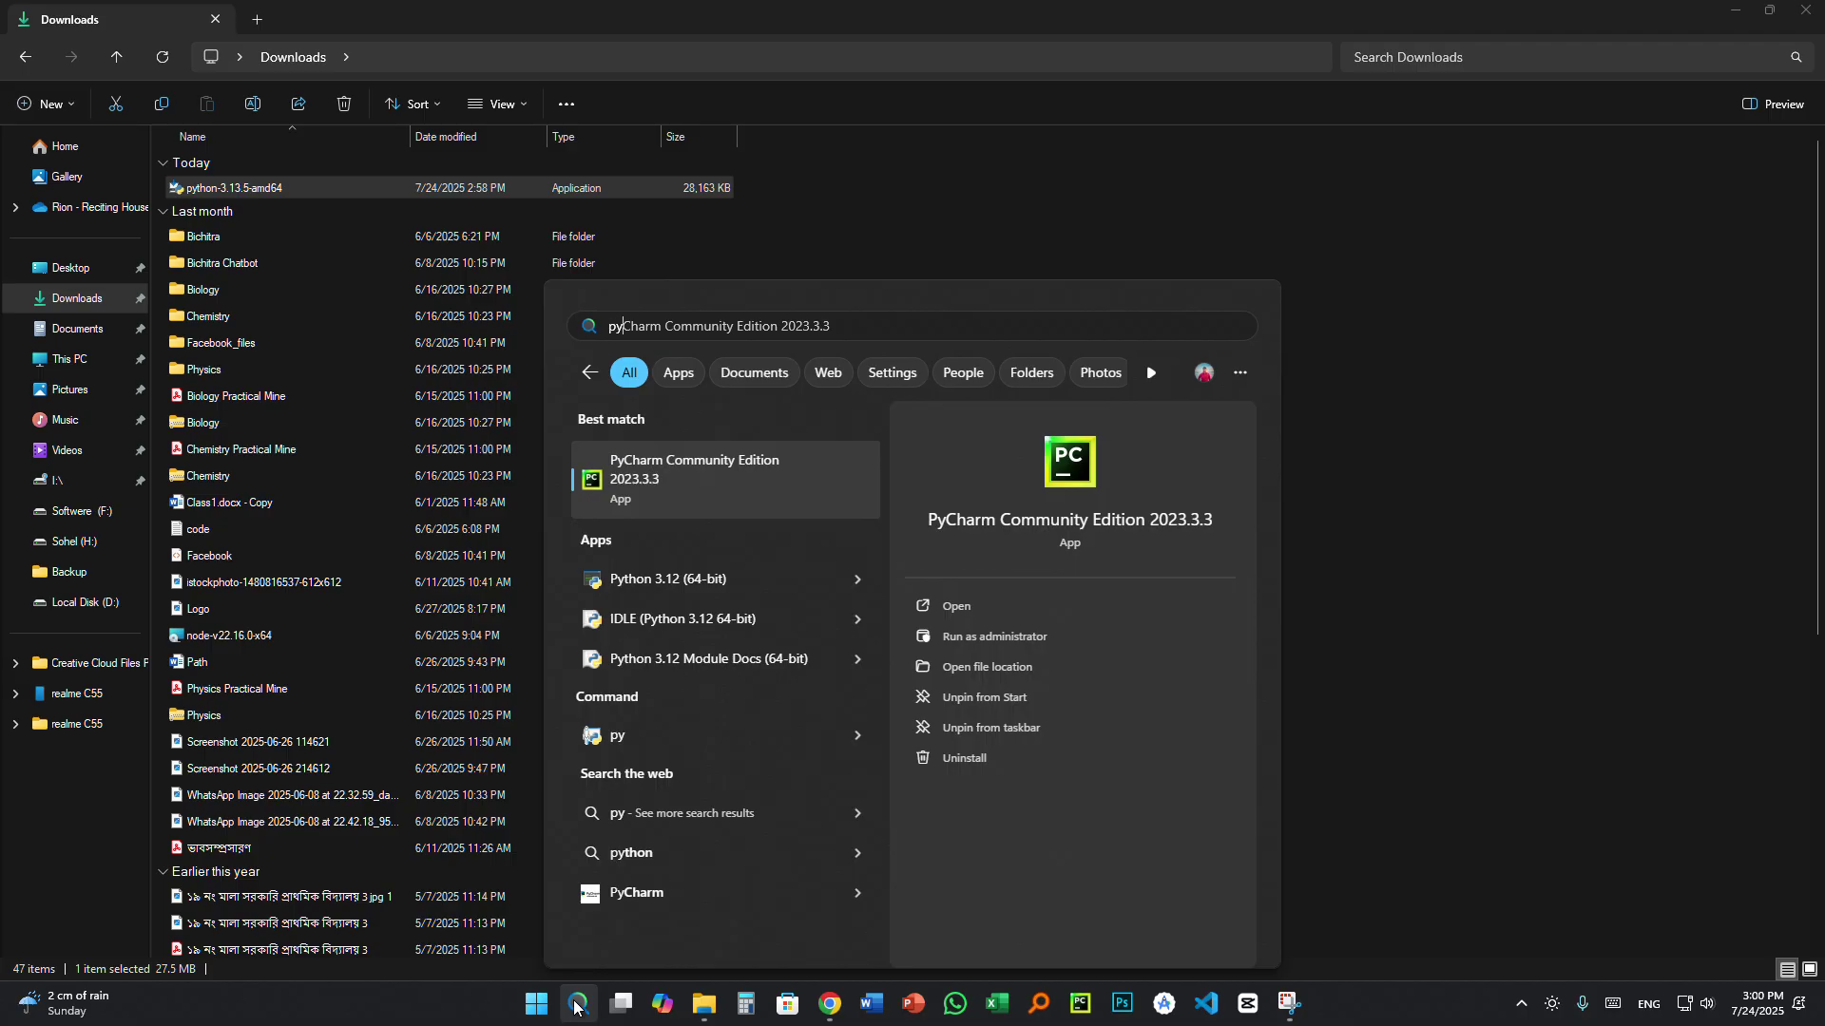
pyautogui.write('h')
pyautogui.press('BackSpace')
pyautogui.write('tho')
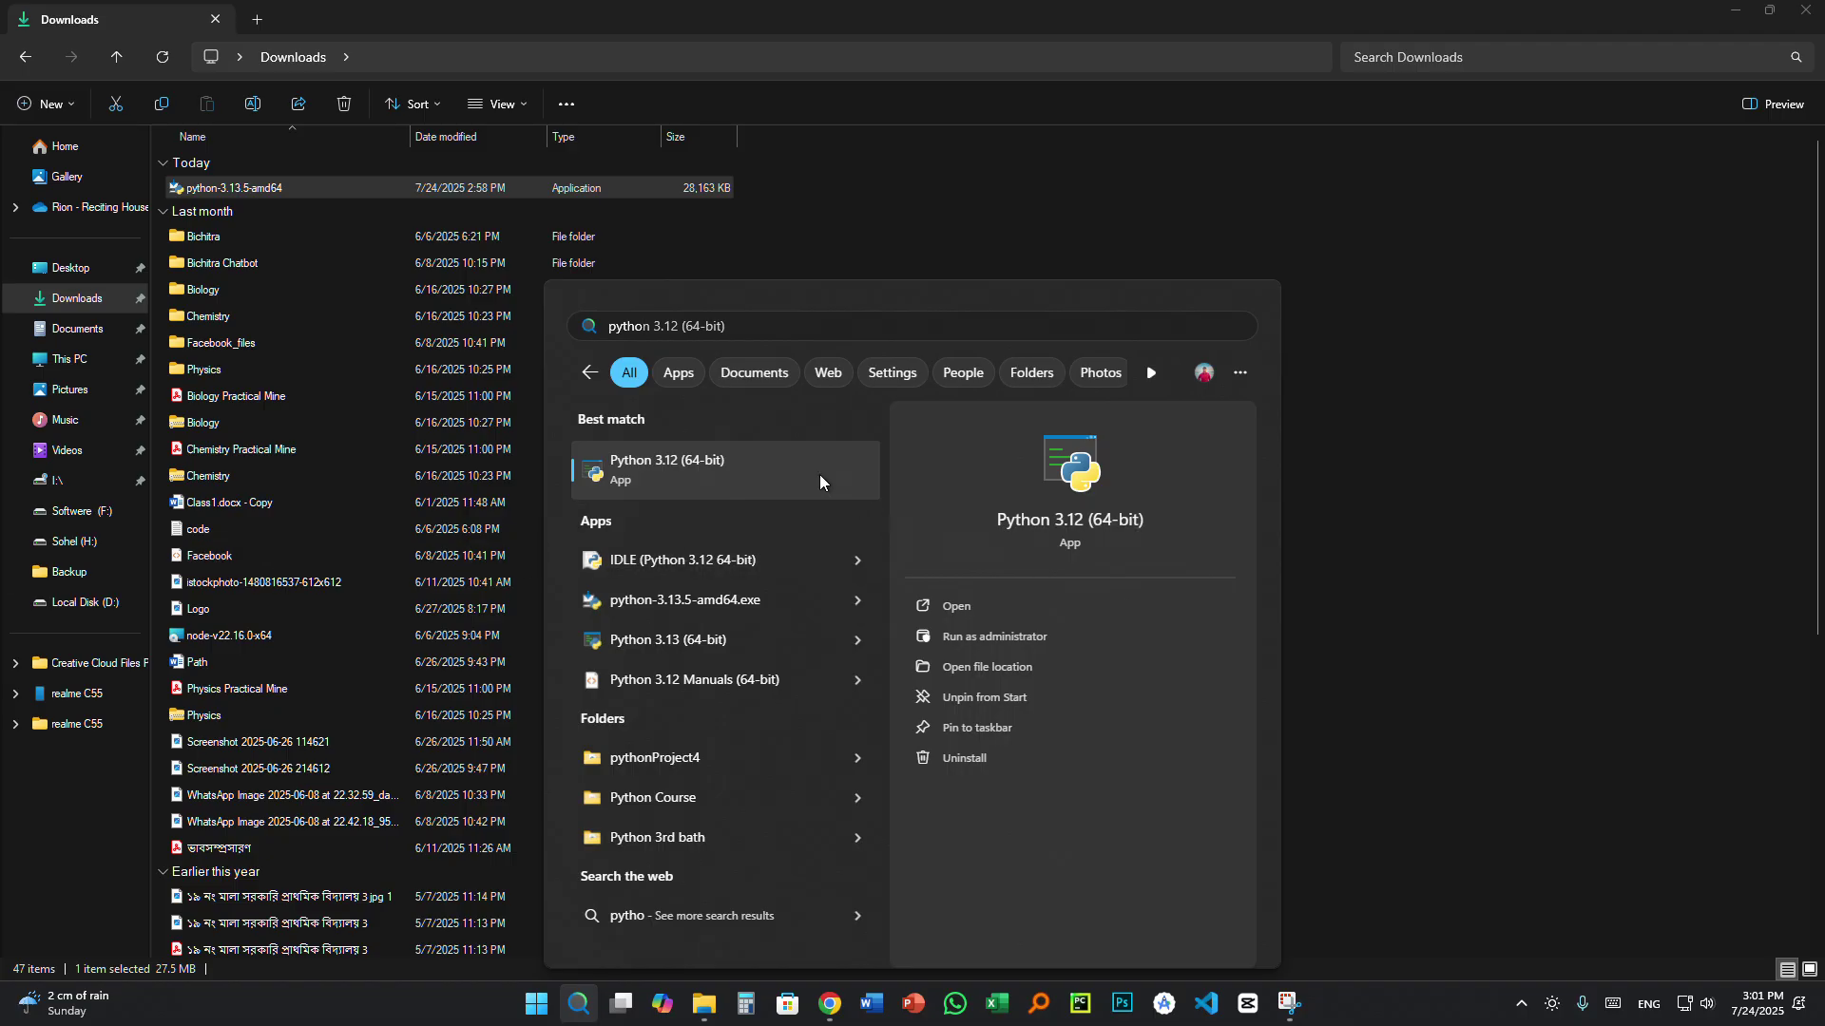
pyautogui.click(777, 470)
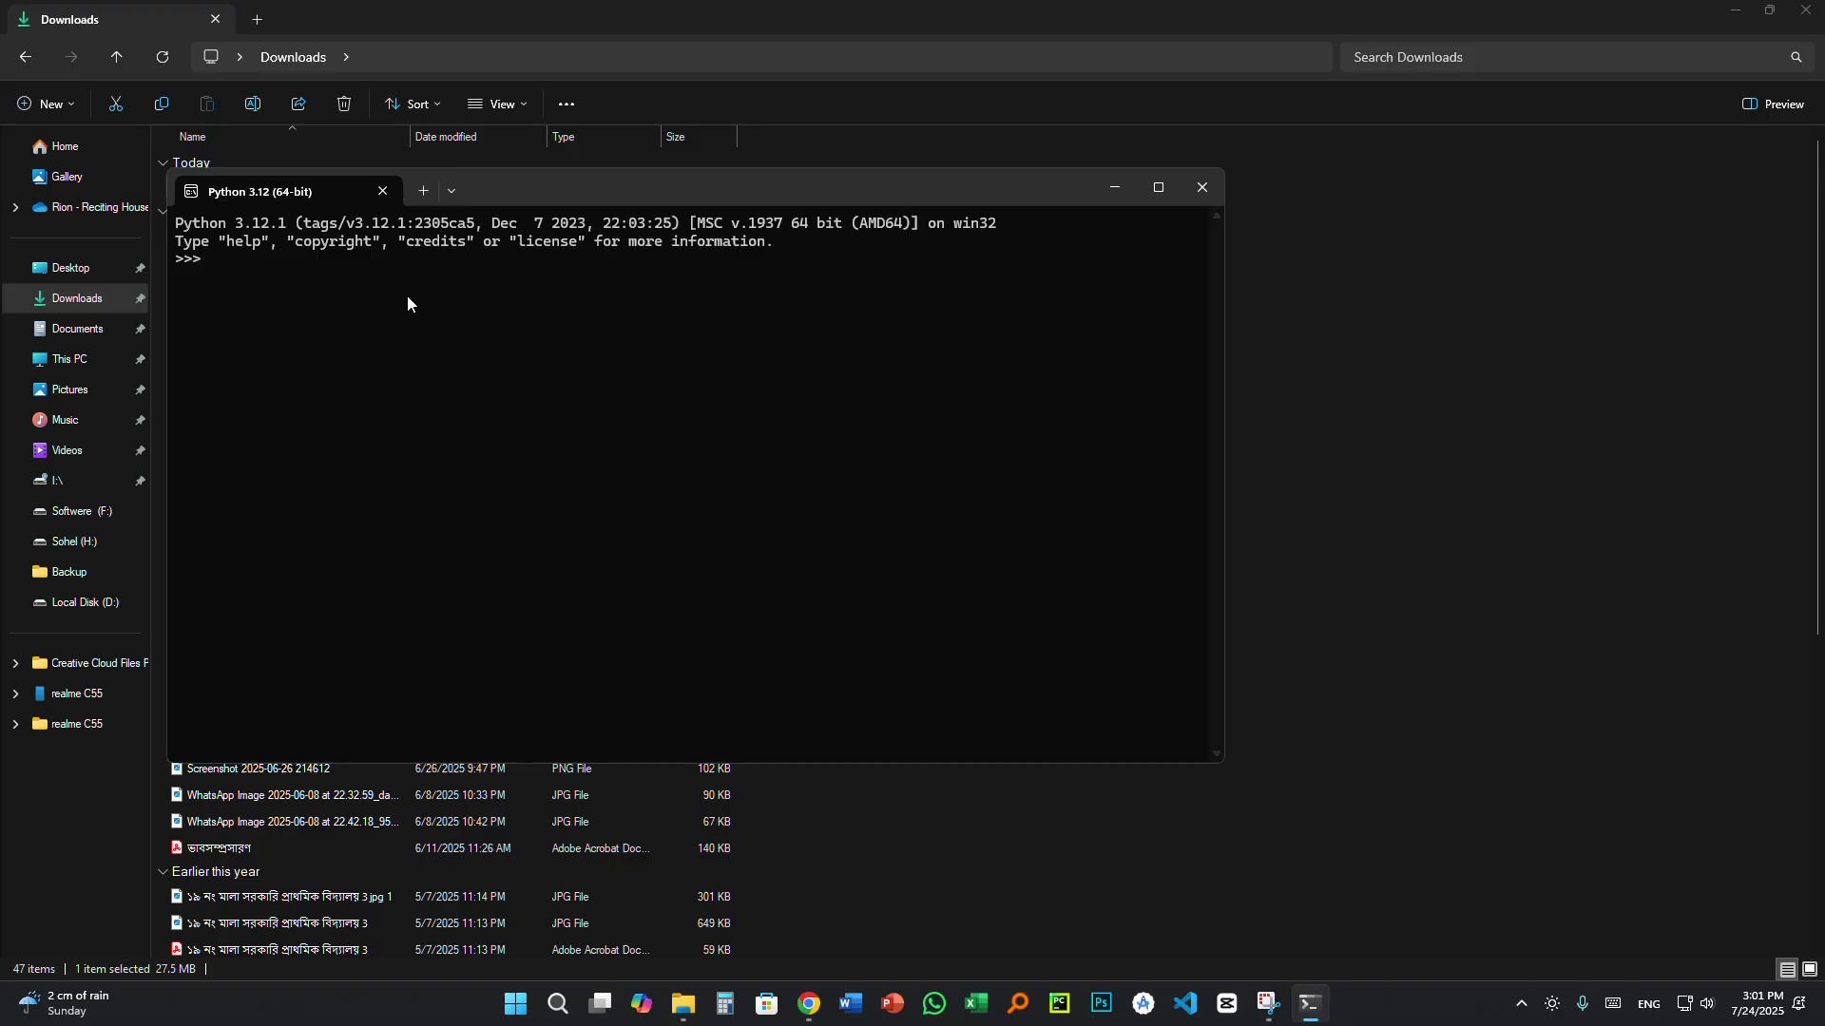
# - Run print("Hello World") at the Python prompt
pyautogui.write('print("Hello World')
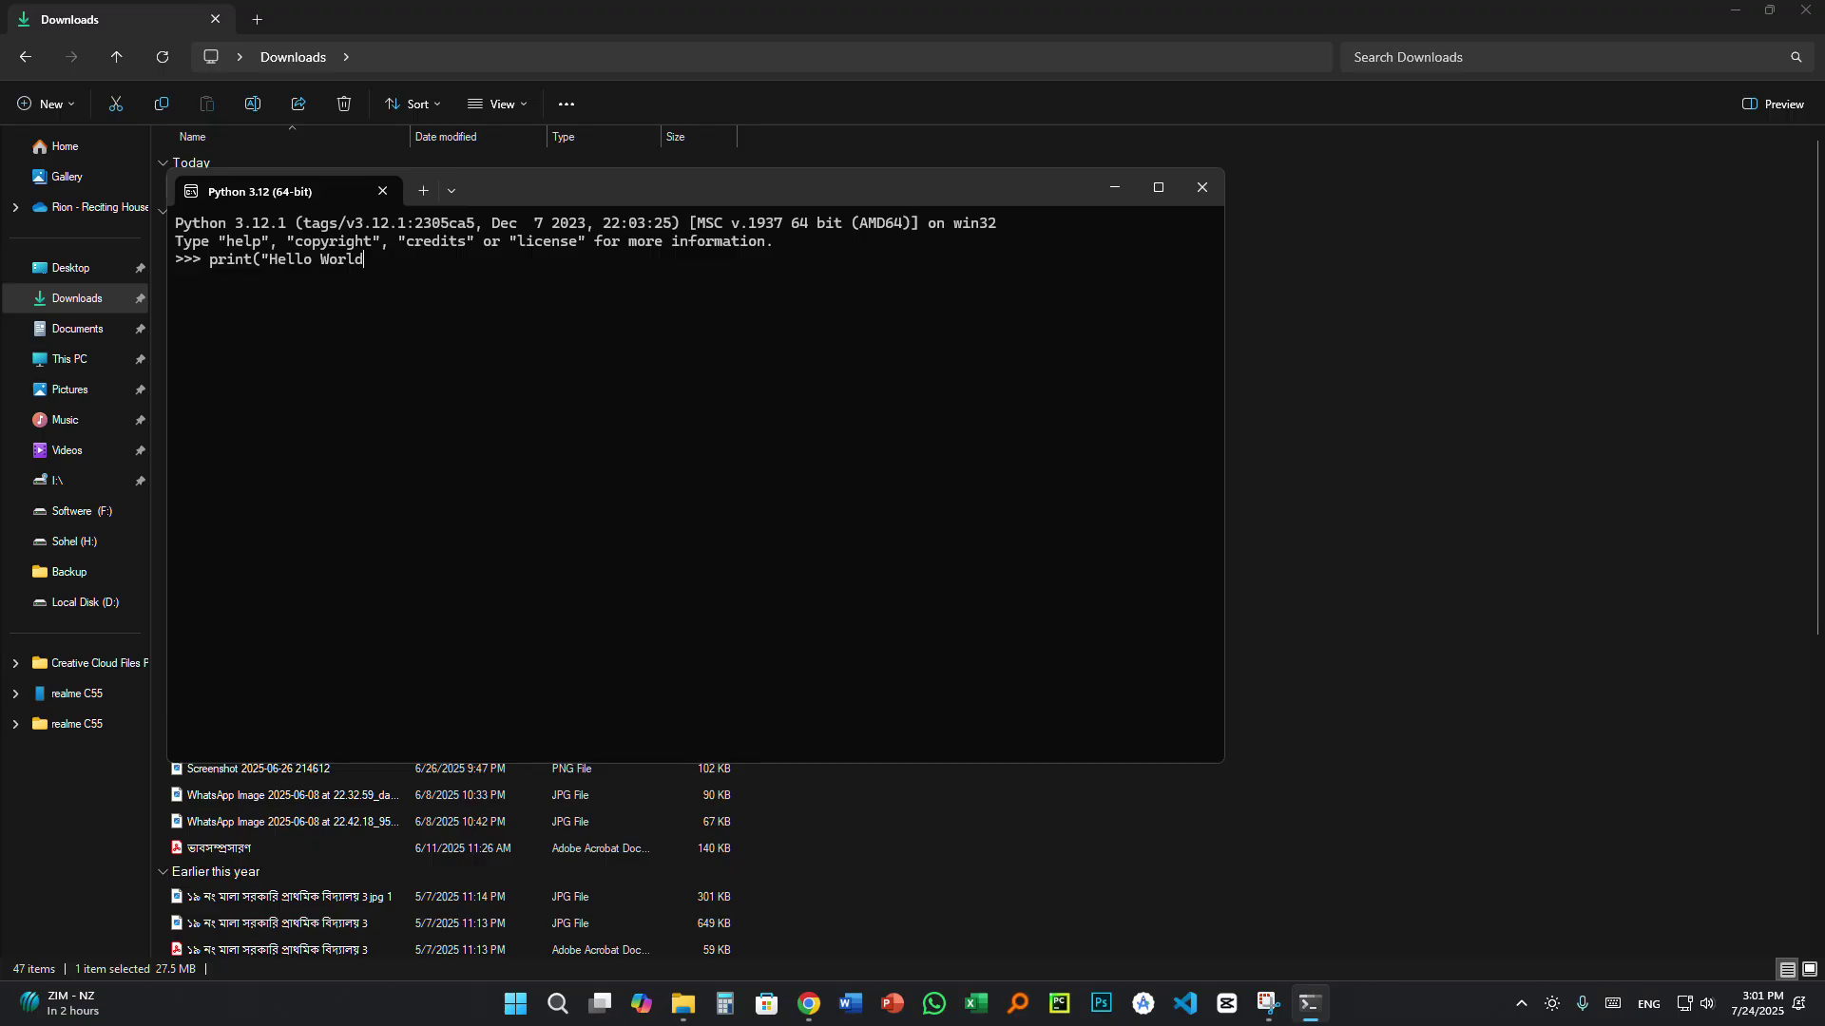
pyautogui.press('Return')
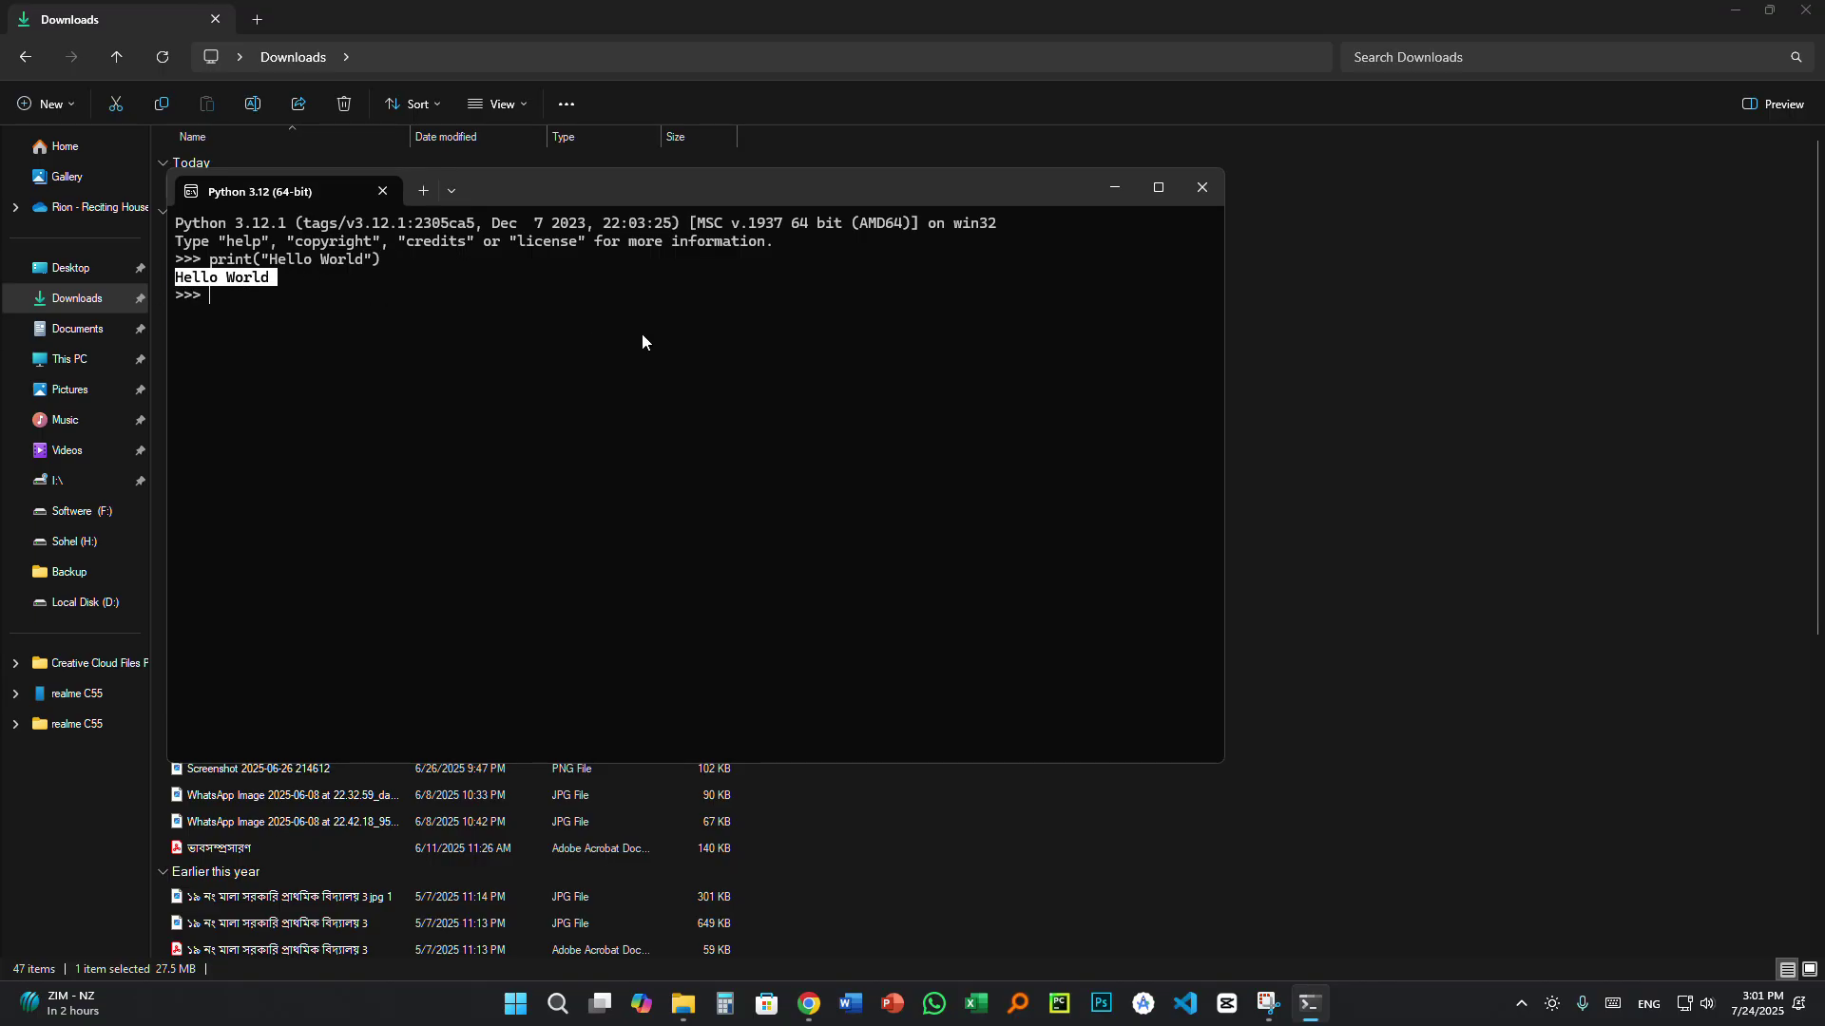
pyautogui.click(578, 310)
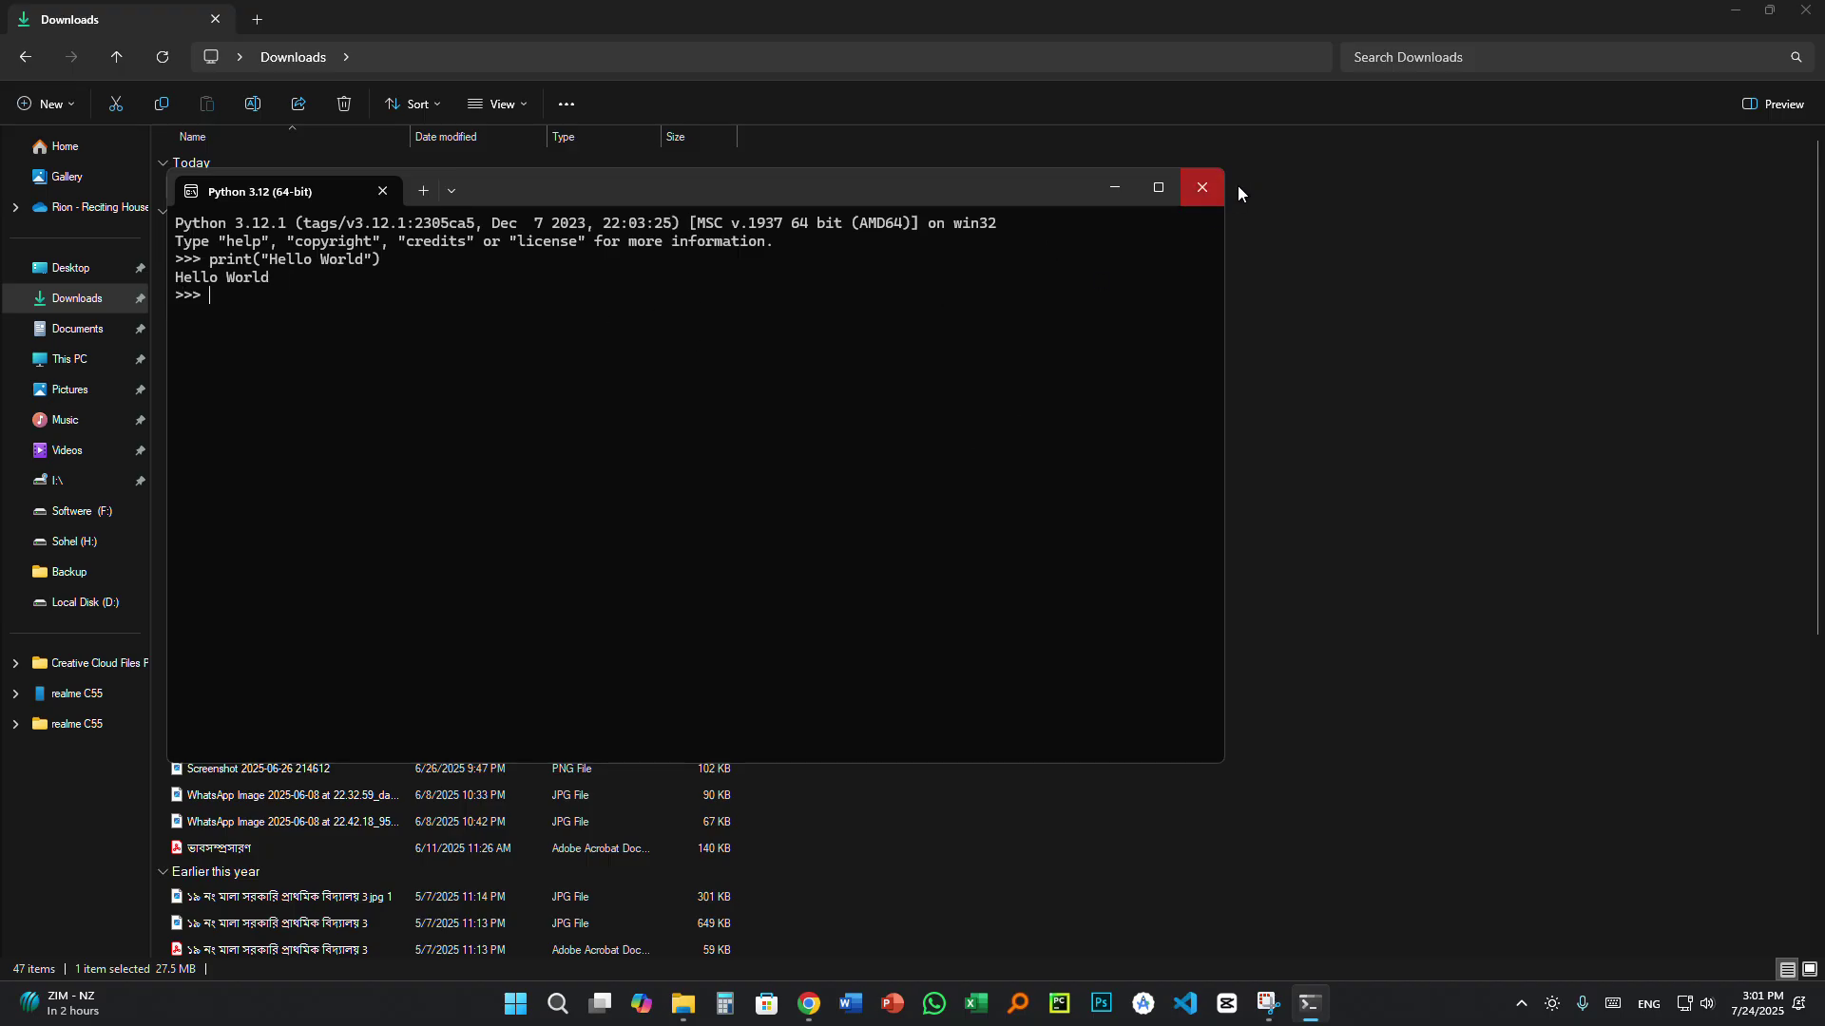